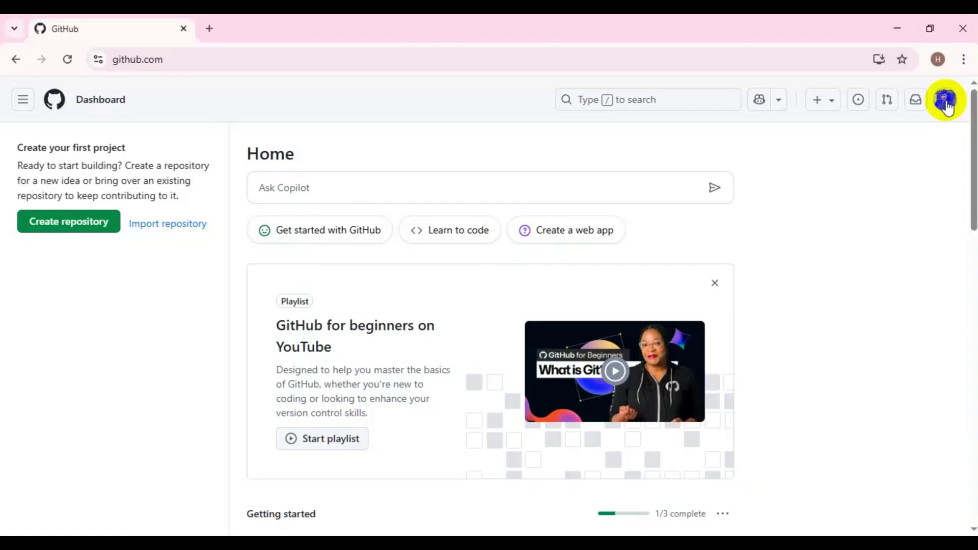
Open the account's profile page and look through its overview and contribution activity
left_click(947, 103)
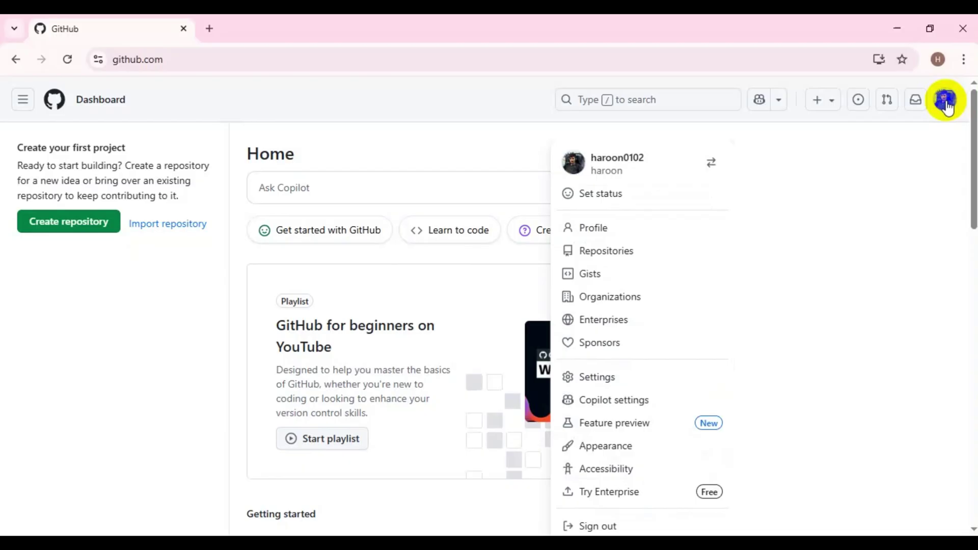
left_click(596, 231)
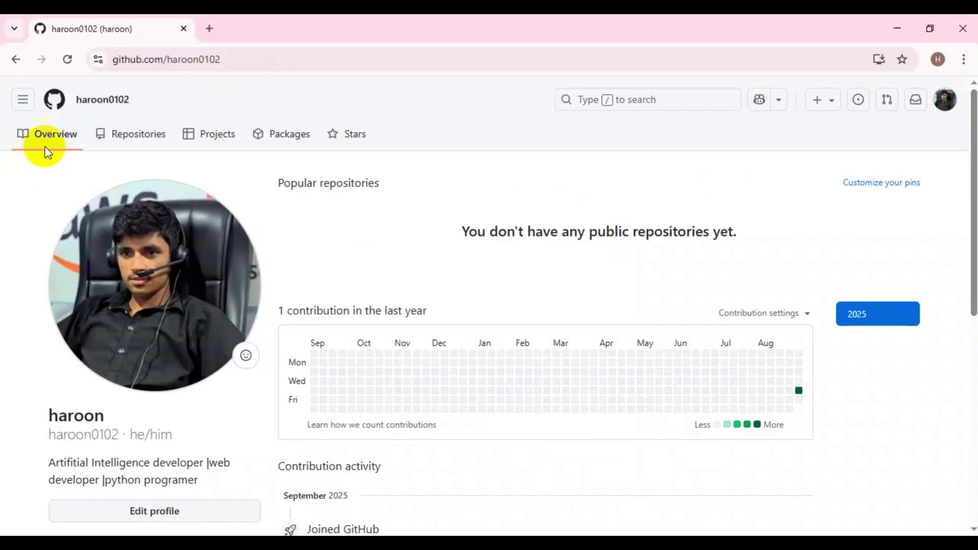
scroll(240, 388, "down", 8)
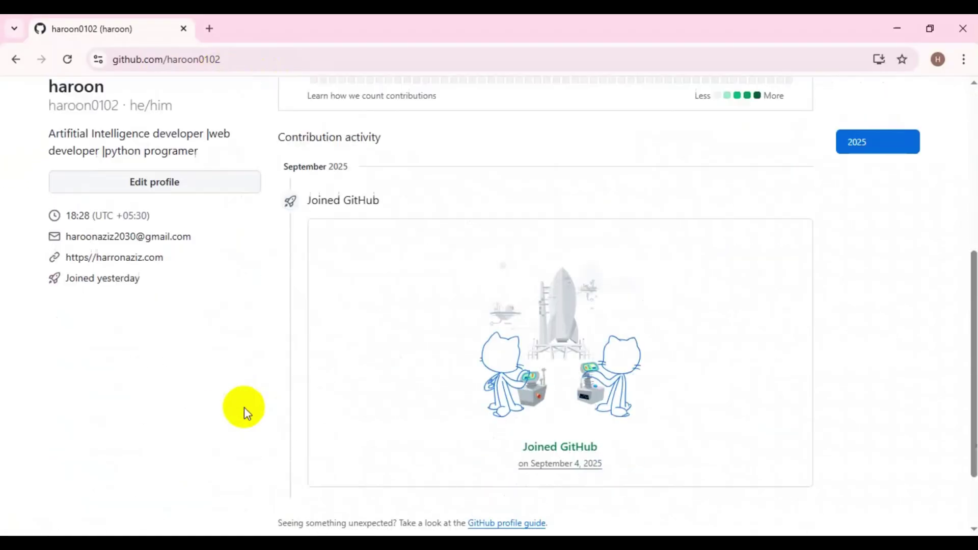
scroll(244, 407, "up", 10)
scroll(244, 407, "down", 3)
scroll(243, 407, "up", 3)
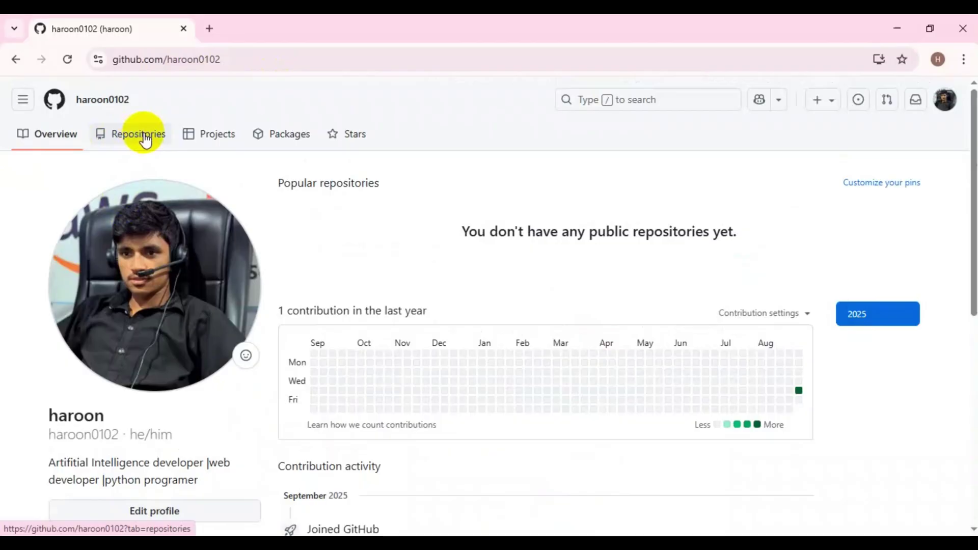
Open the profile's list of repositories and start creating a new repository
left_click(145, 138)
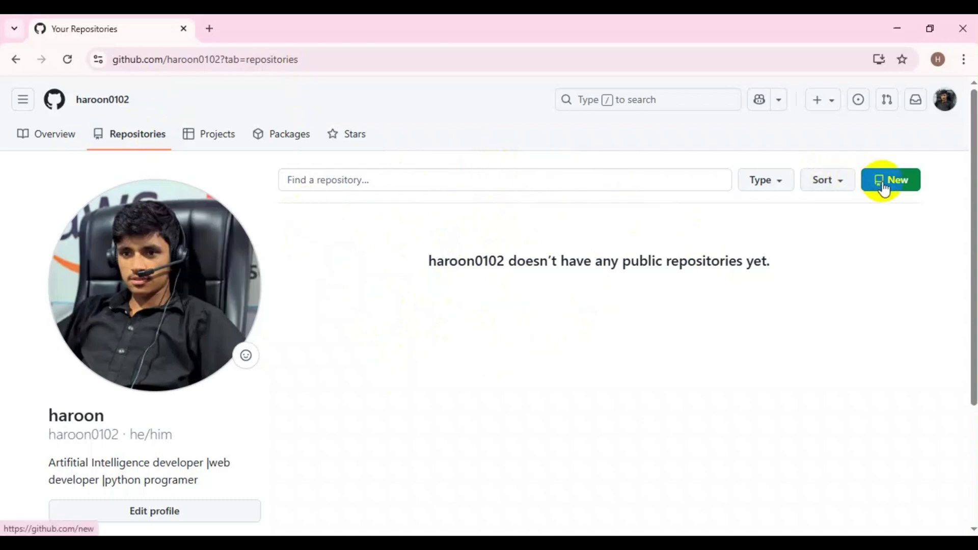
left_click(831, 108)
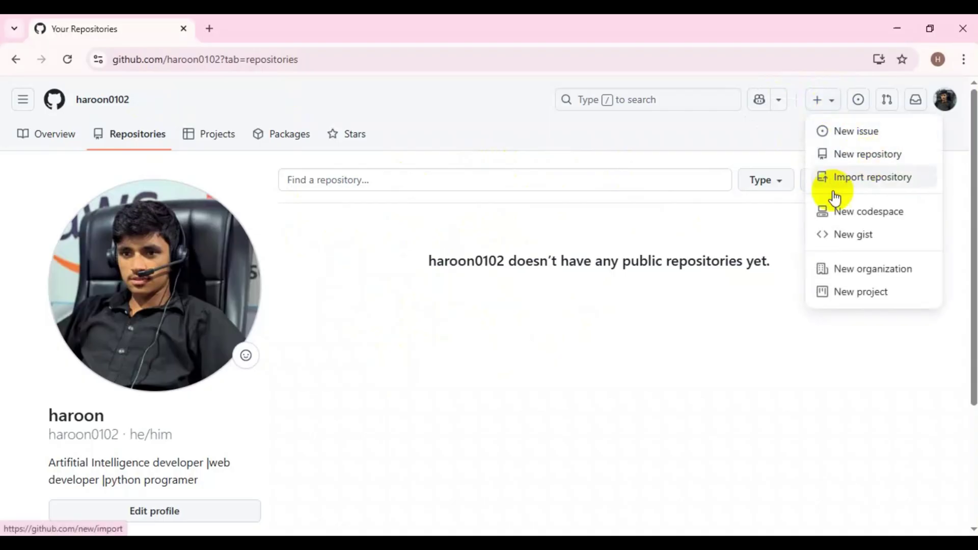
left_click(779, 359)
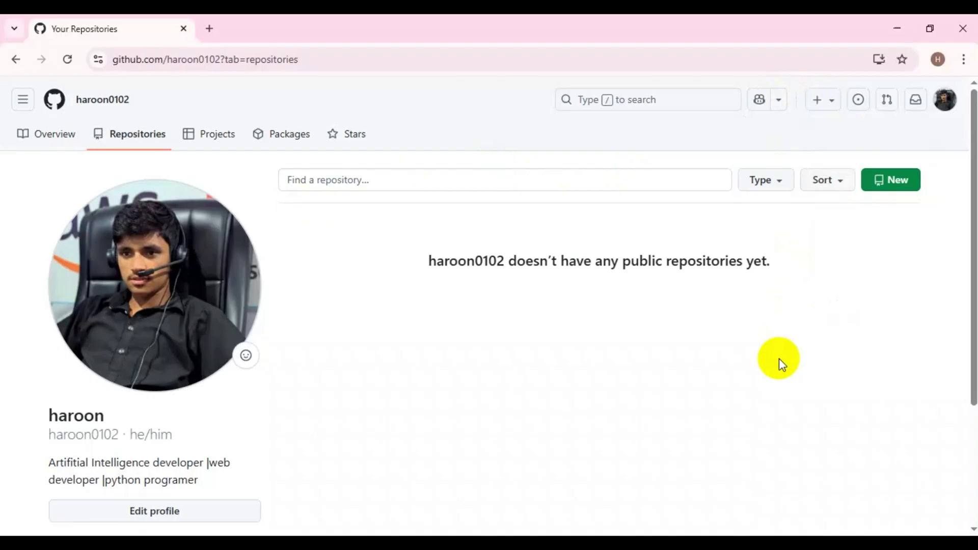
left_click(896, 185)
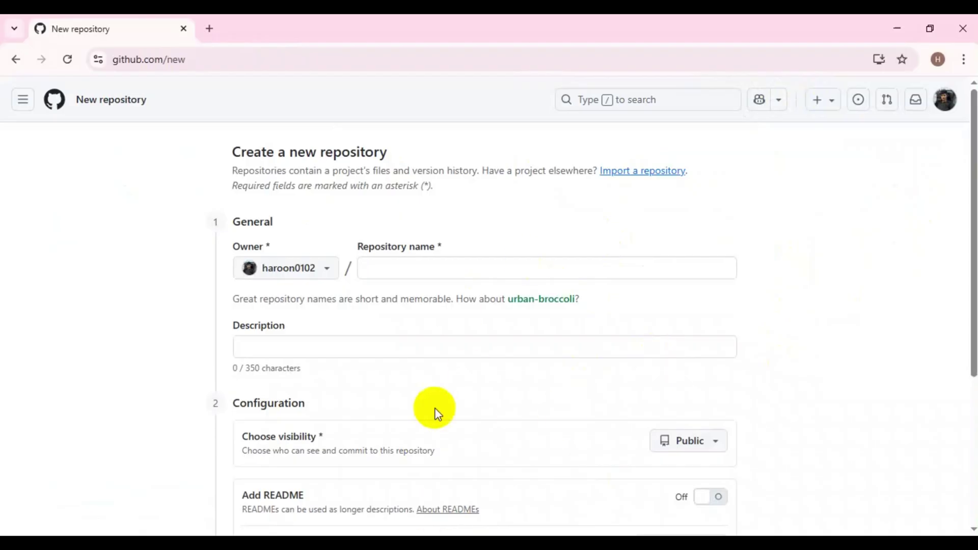
Name the new repository "my first project"
left_click(466, 273)
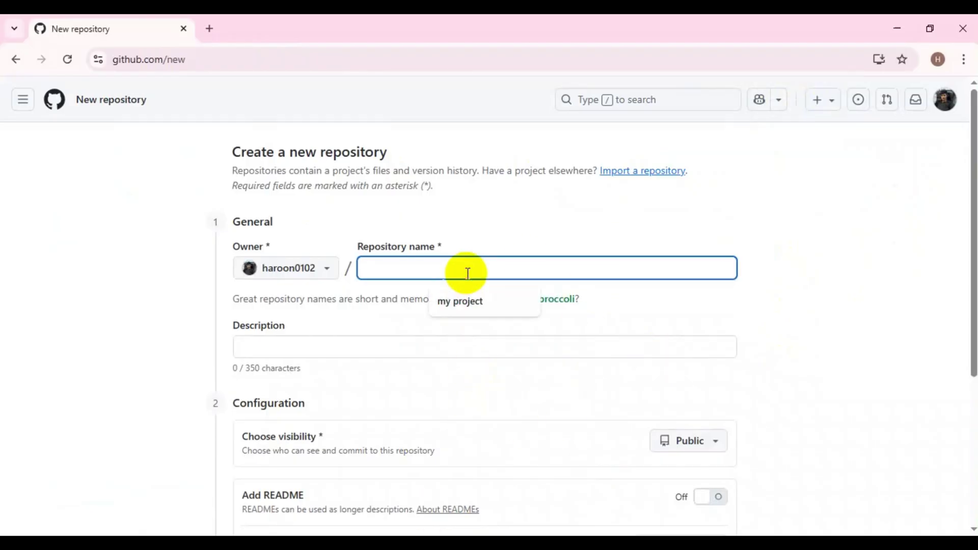
type("my")
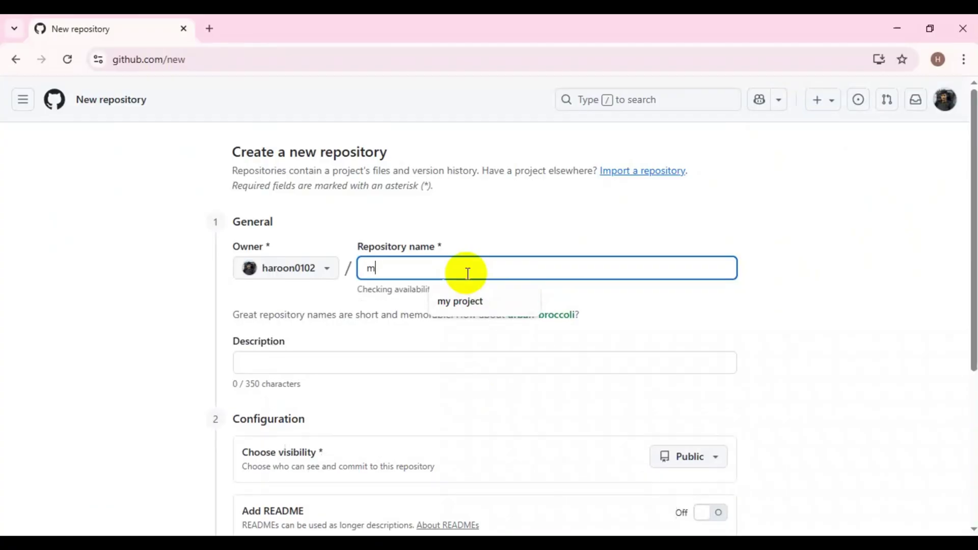
key("BackSpace")
type("y ")
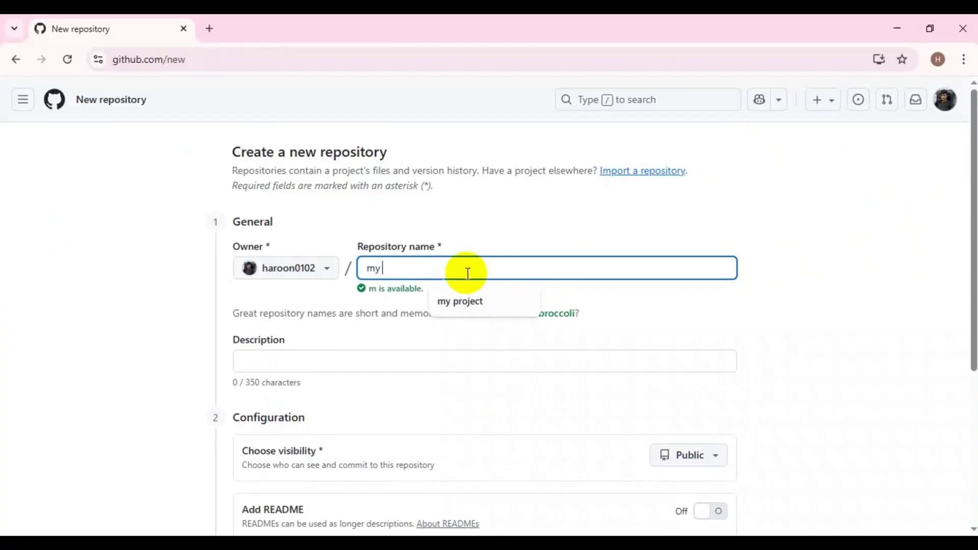
type("project")
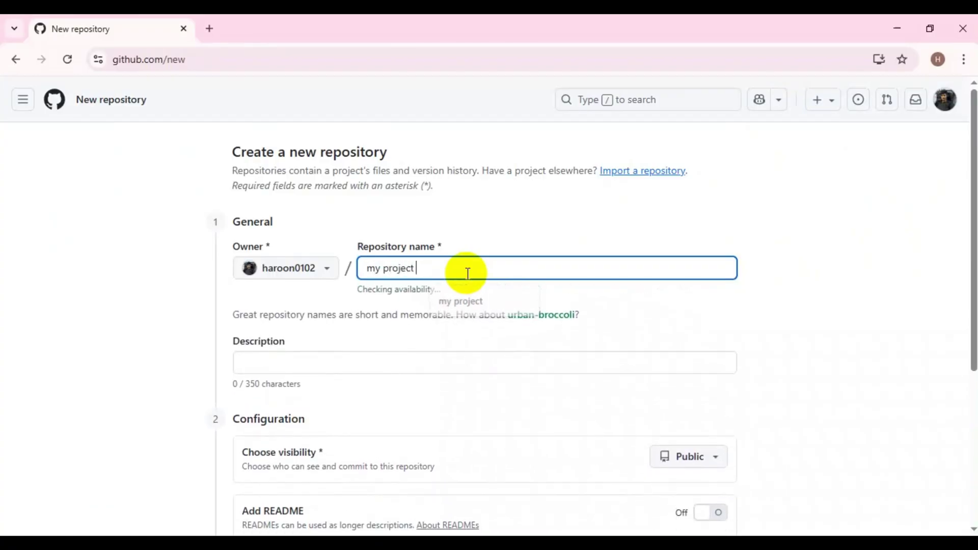
key("BackSpace")
key("BackSpace")
key("BackSpace")
key("BackSpace")
key("BackSpace")
key("BackSpace")
key("BackSpace")
key("BackSpace")
key("BackSpace")
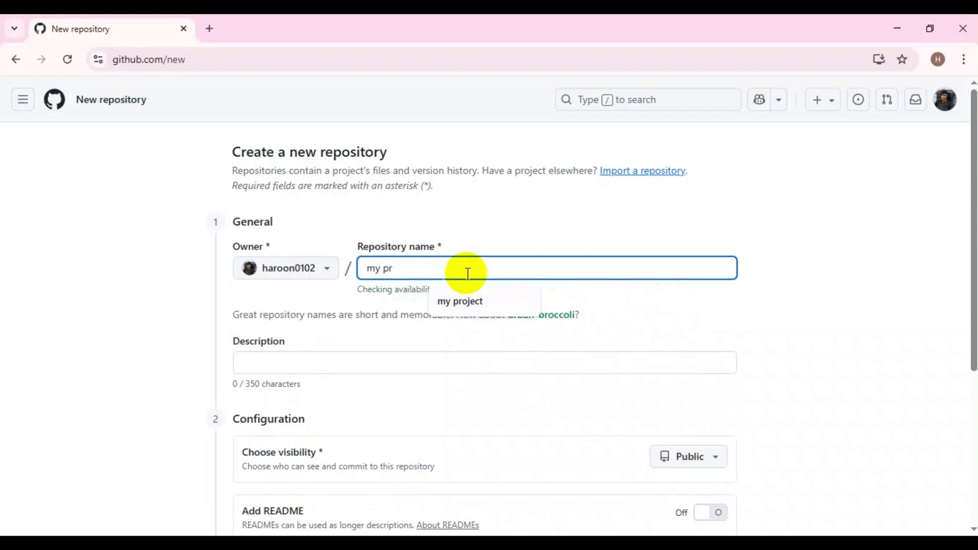
type("first ")
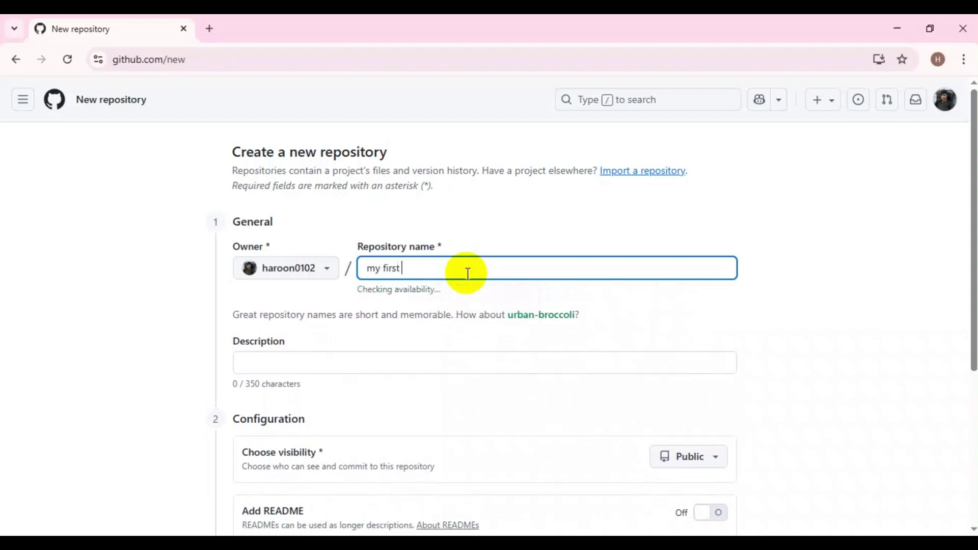
type("pro")
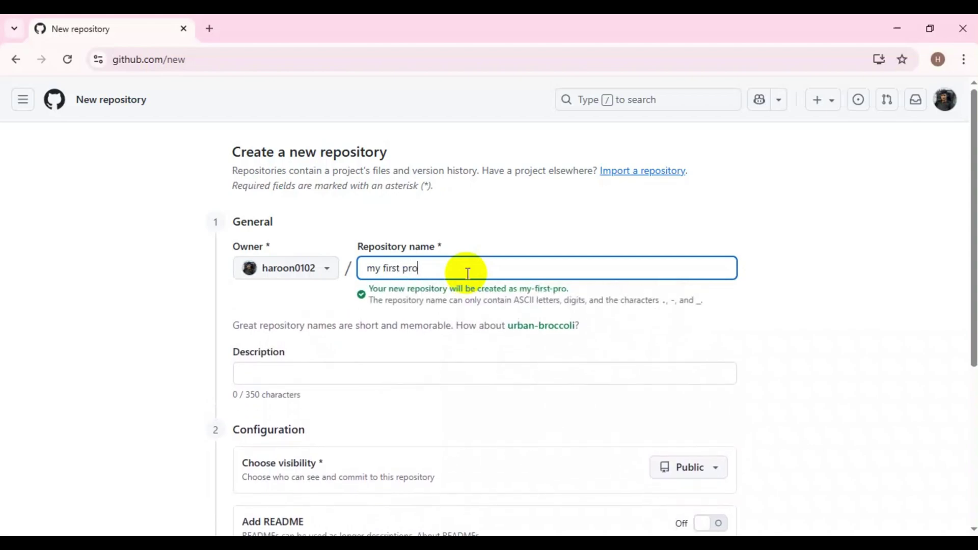
type("ject")
Enter "my personal project this is only for me" as the repository description
left_click(326, 376)
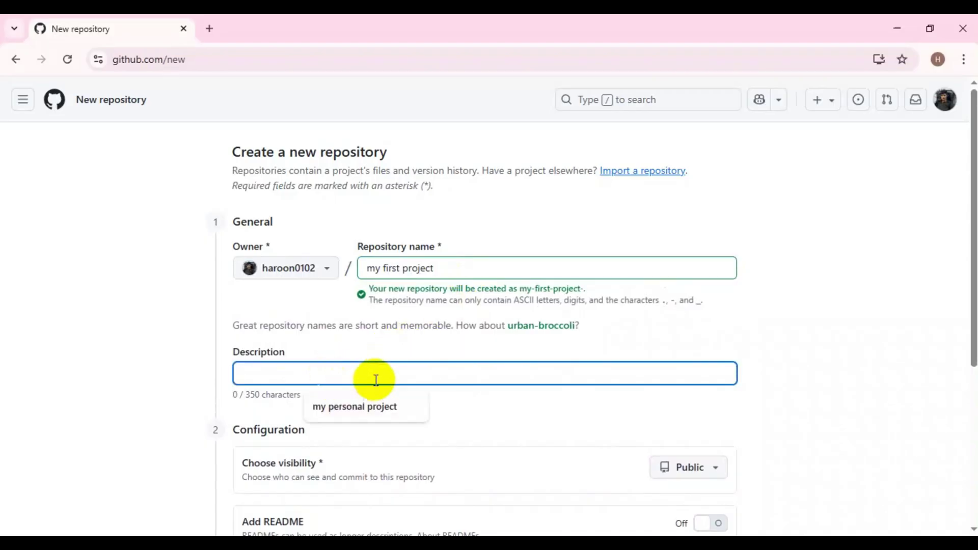
scroll(398, 360, "down", 3)
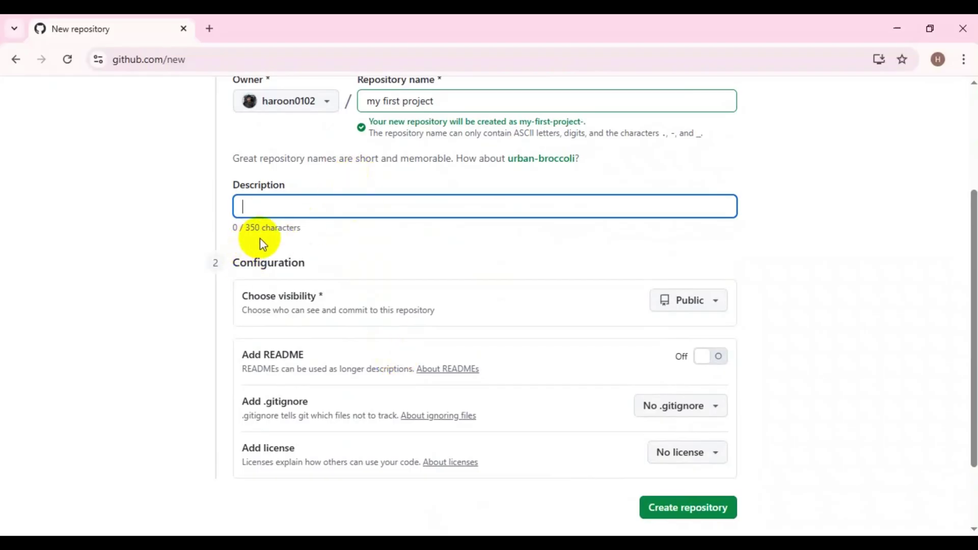
left_click(280, 212)
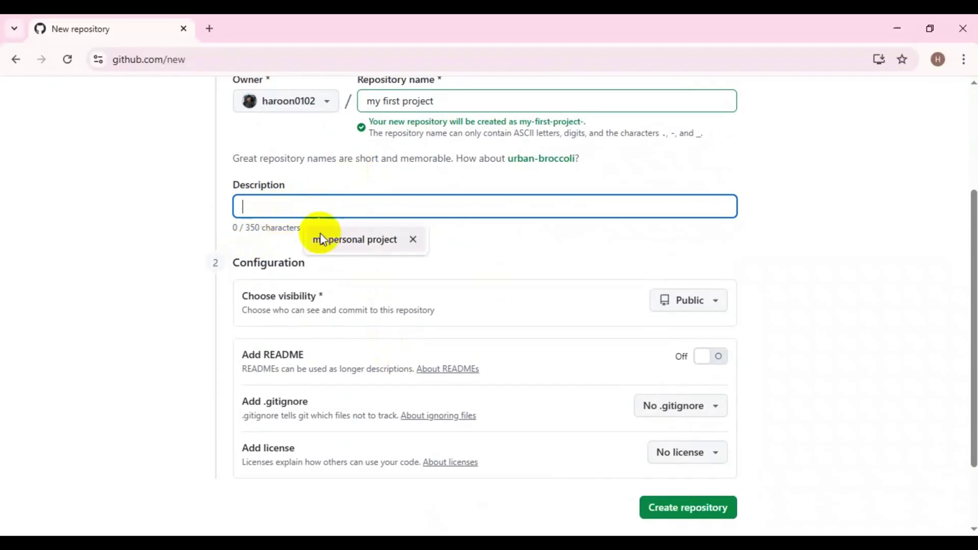
left_click(365, 240)
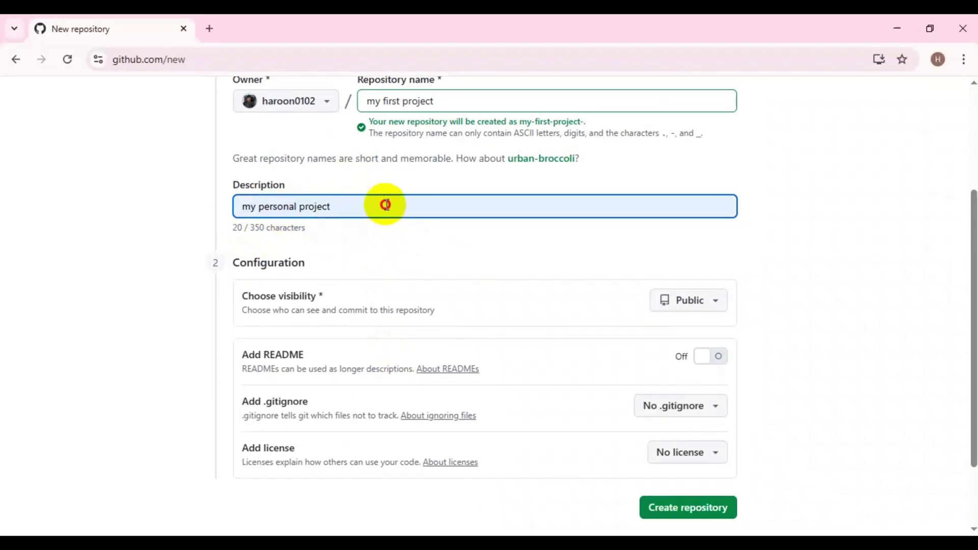
type("this ")
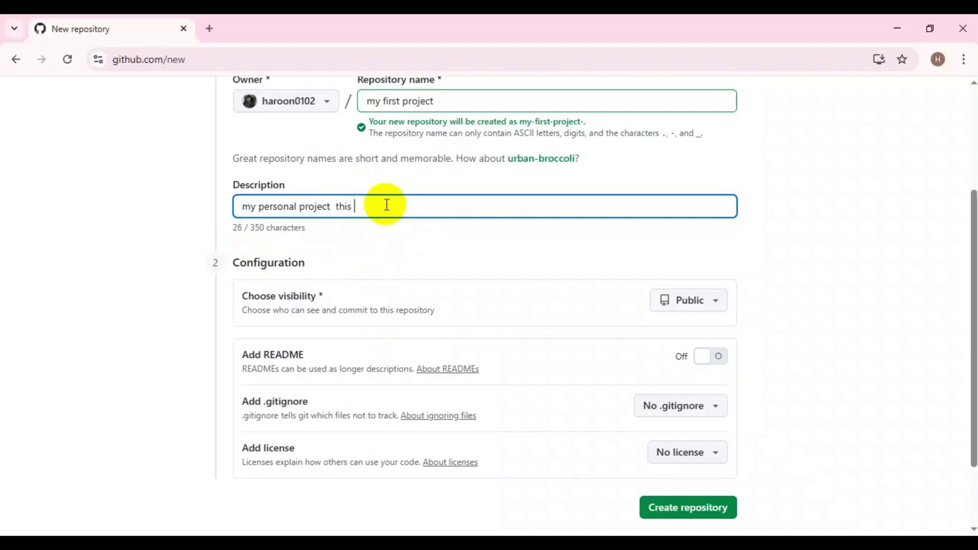
type("is only for me")
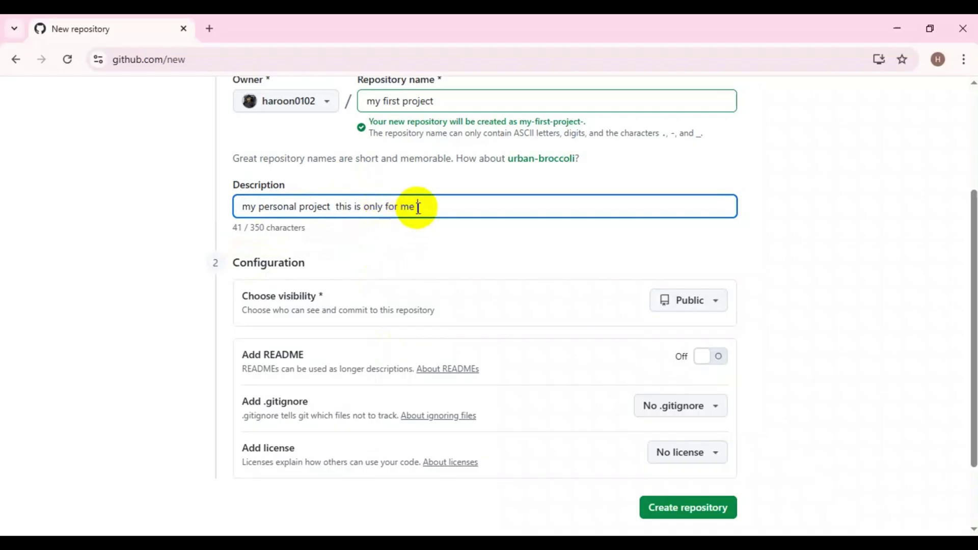
Create the repository with Public visibility and a README file
scroll(408, 299, "down", 2)
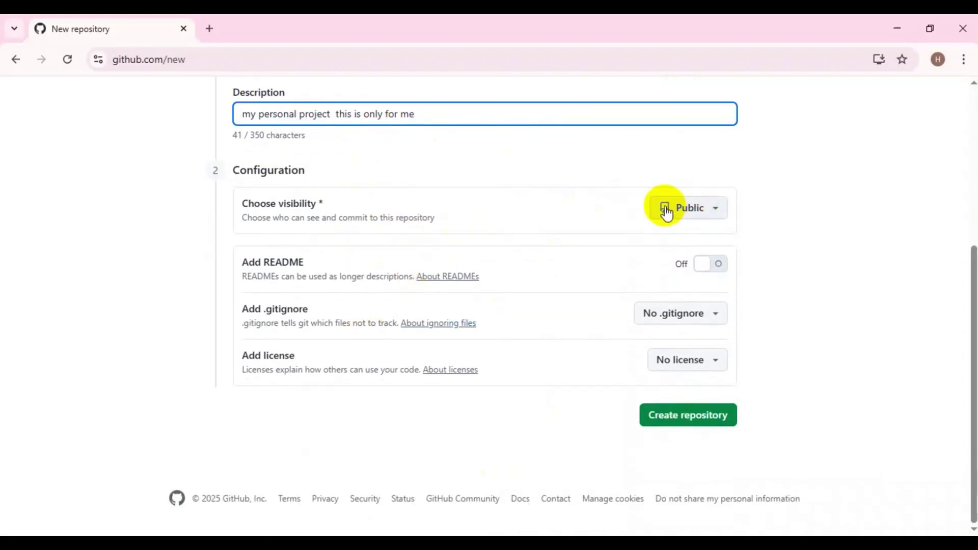
left_click(714, 212)
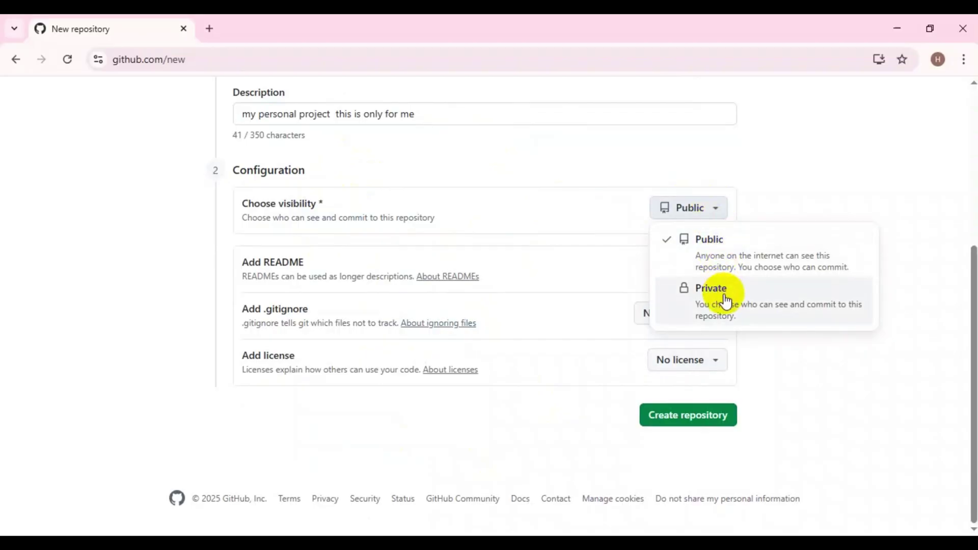
left_click(732, 251)
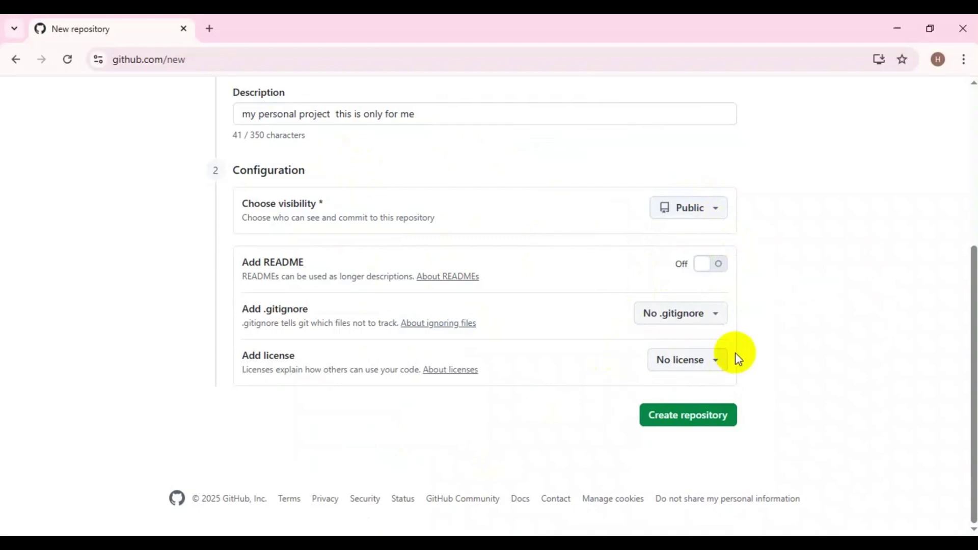
left_click(701, 272)
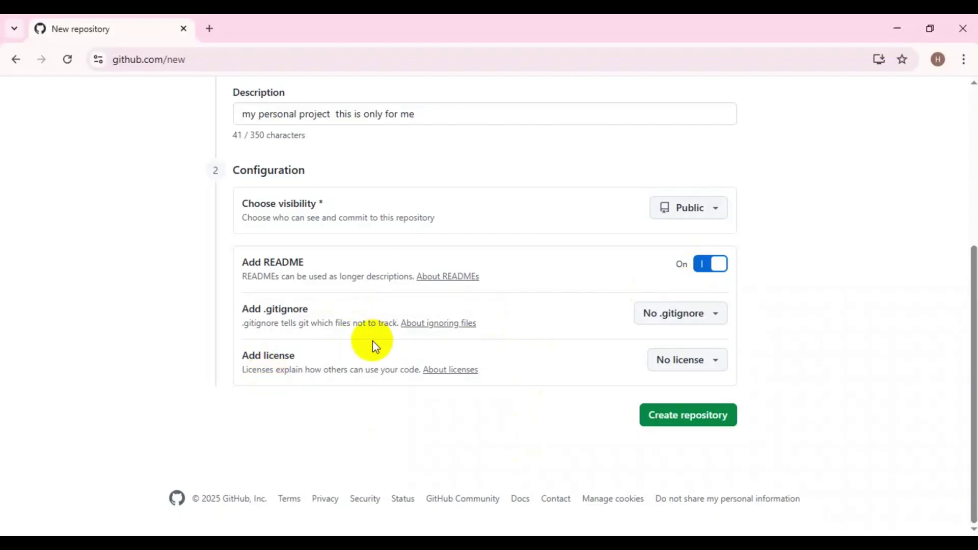
left_click(672, 413)
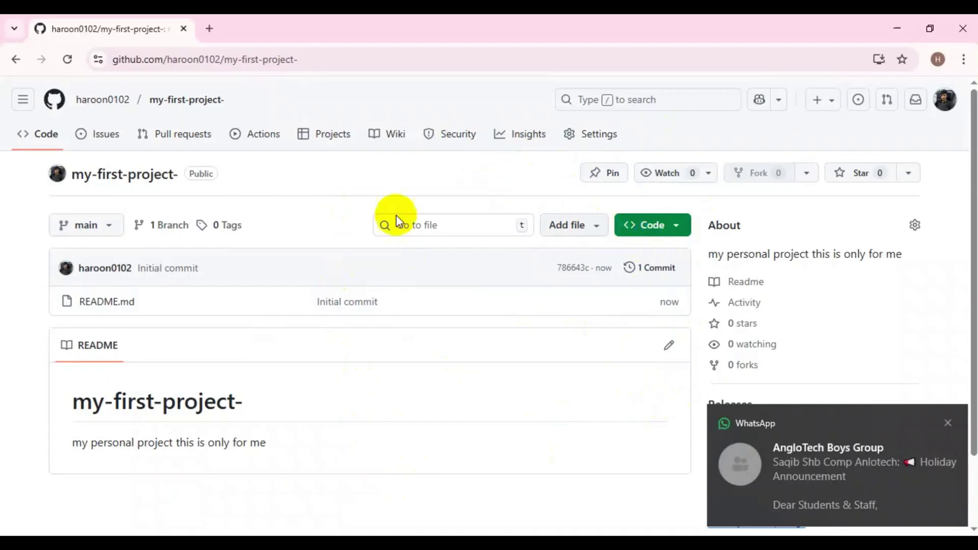
Look through the new repository's branch, file-adding and clone or download options
left_click(109, 227)
left_click(110, 229)
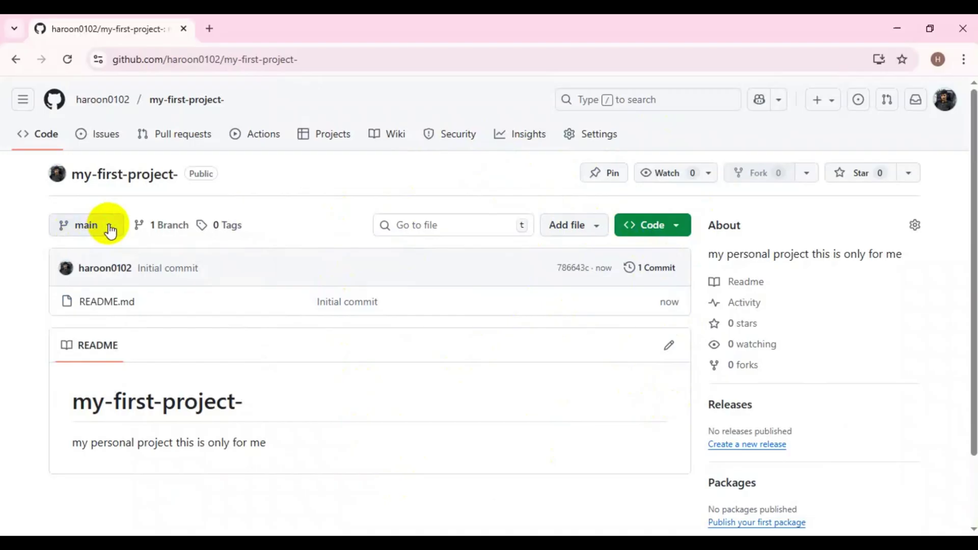
left_click(599, 228)
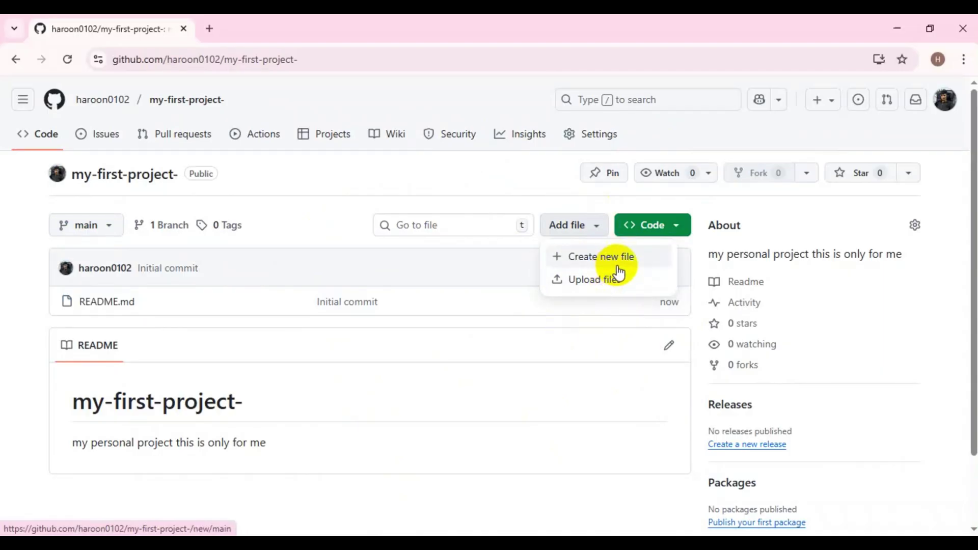
left_click(644, 397)
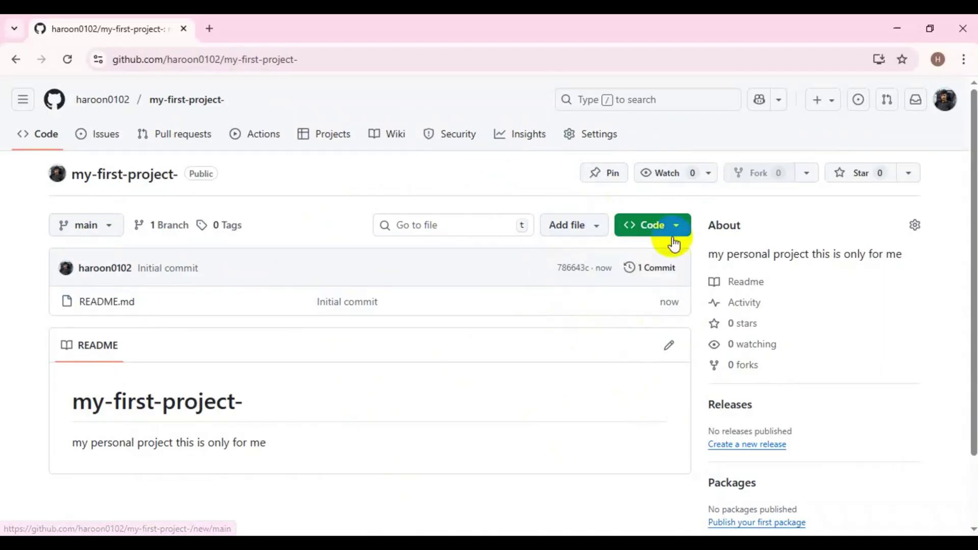
left_click(678, 225)
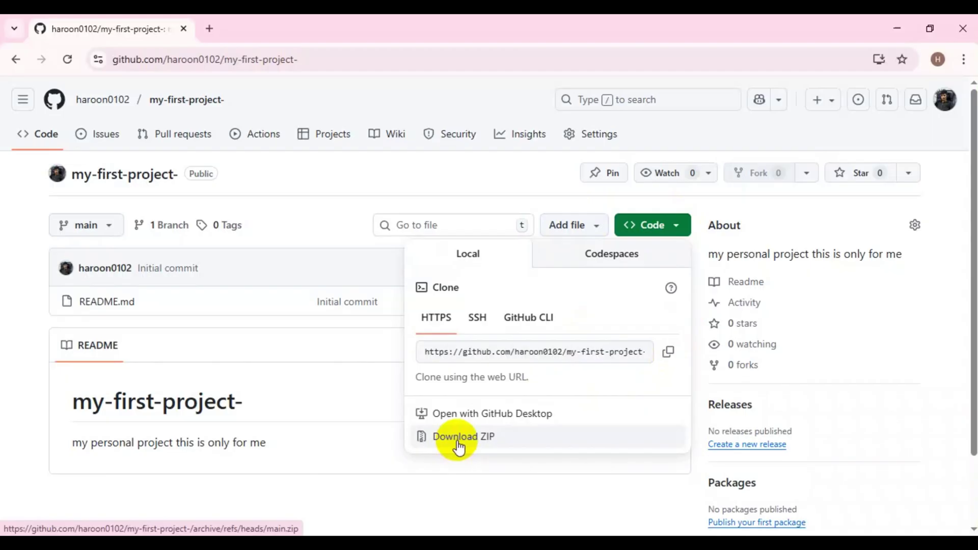
left_click(370, 396)
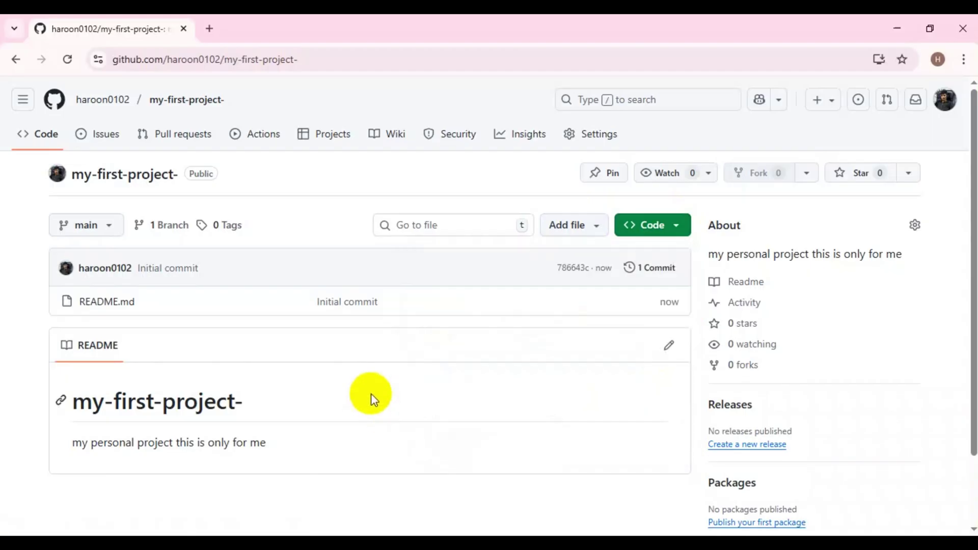
Add the file dkjfkdhfkdshgfkdfkdhgkjdhgdg.PNG from the Downloads folder to the repository's file upload
left_click(595, 230)
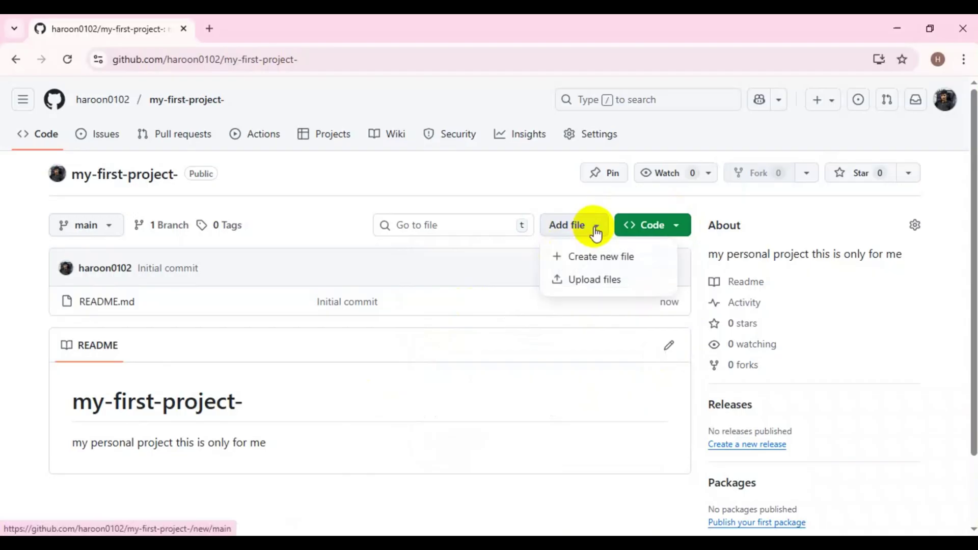
left_click(589, 280)
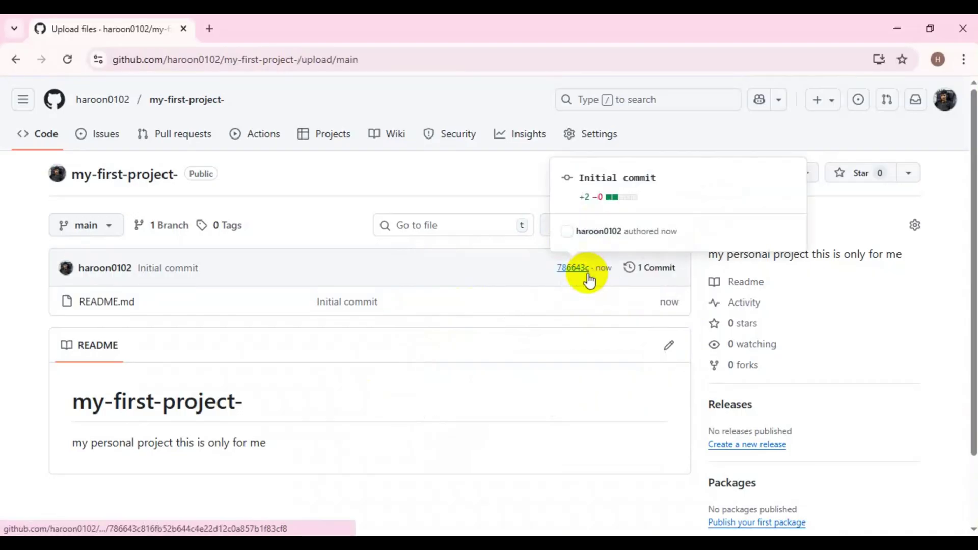
scroll(432, 397, "down", 2)
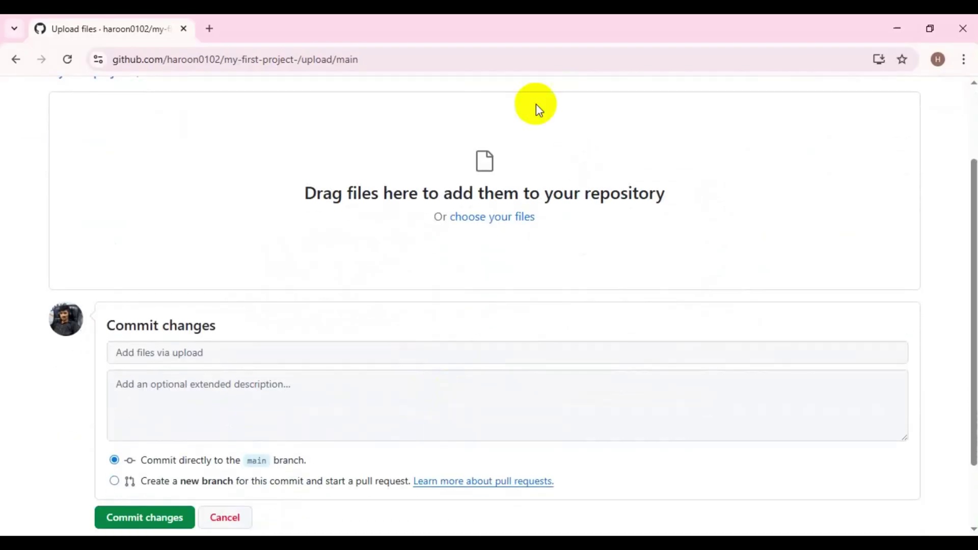
left_click(502, 219)
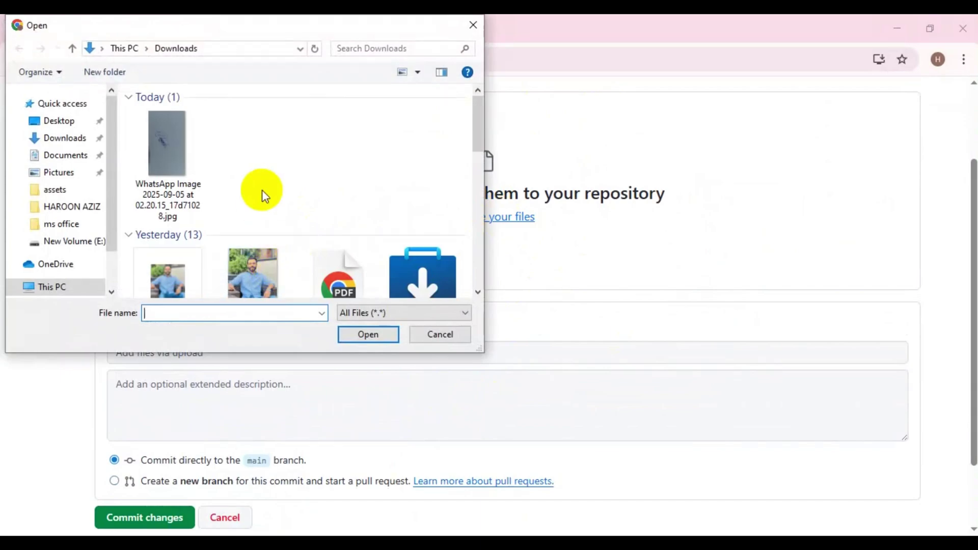
scroll(262, 191, "down", 3)
scroll(262, 191, "up", 3)
scroll(262, 189, "down", 5)
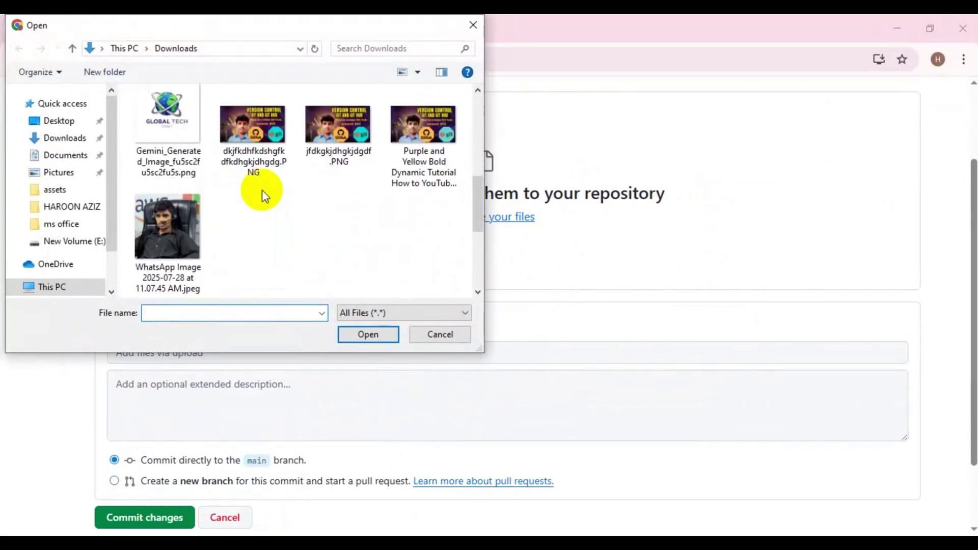
left_click(261, 160)
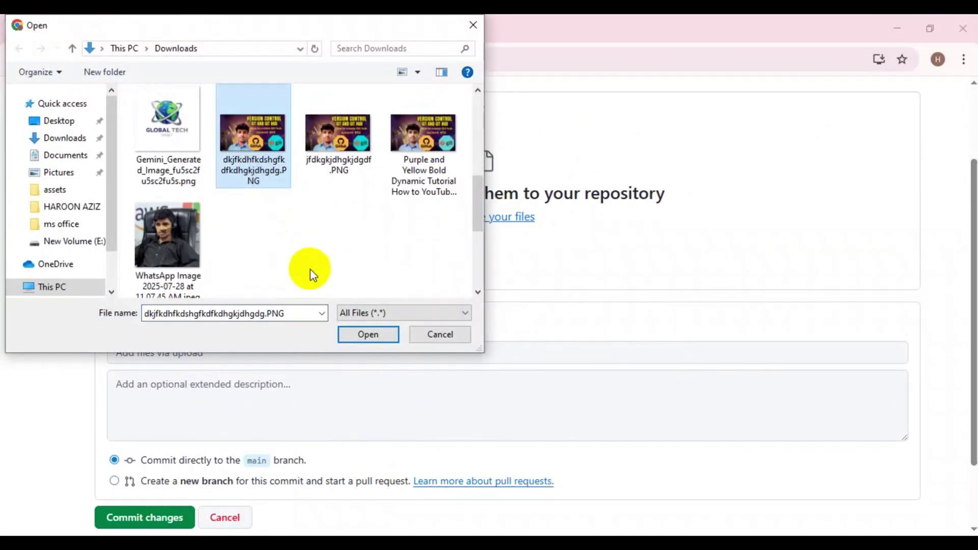
left_click(356, 336)
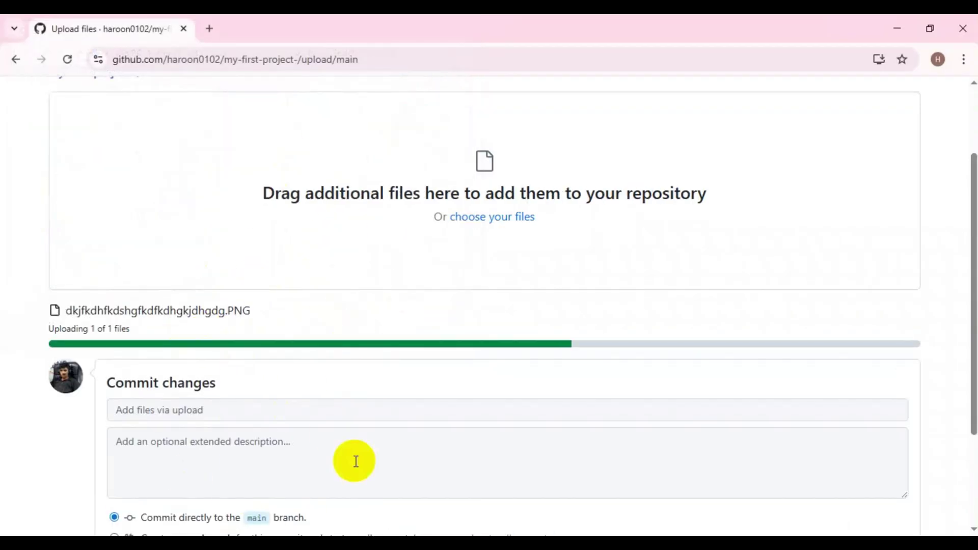
Commit the uploaded image directly to the main branch with the commit message "thumbnail"
scroll(353, 460, "down", 2)
left_click(267, 305)
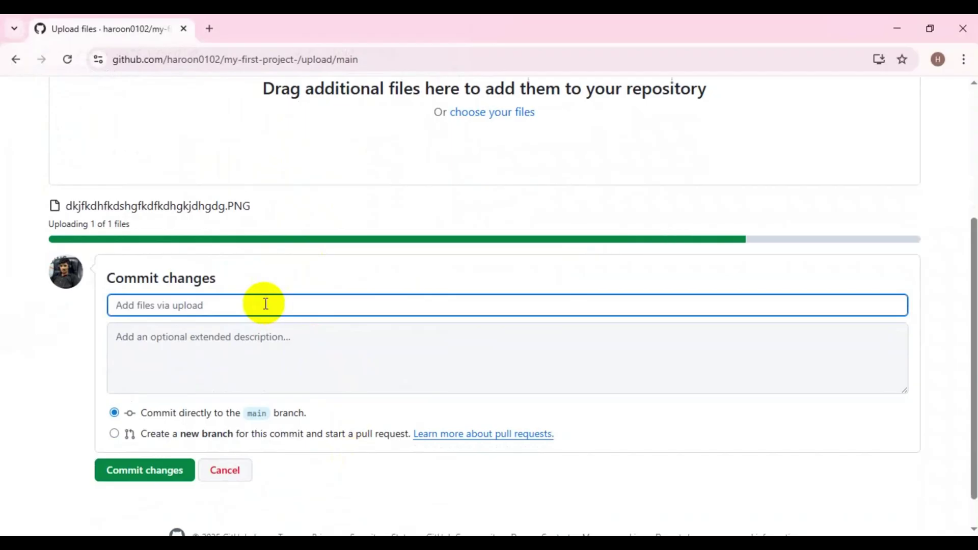
type("thumb")
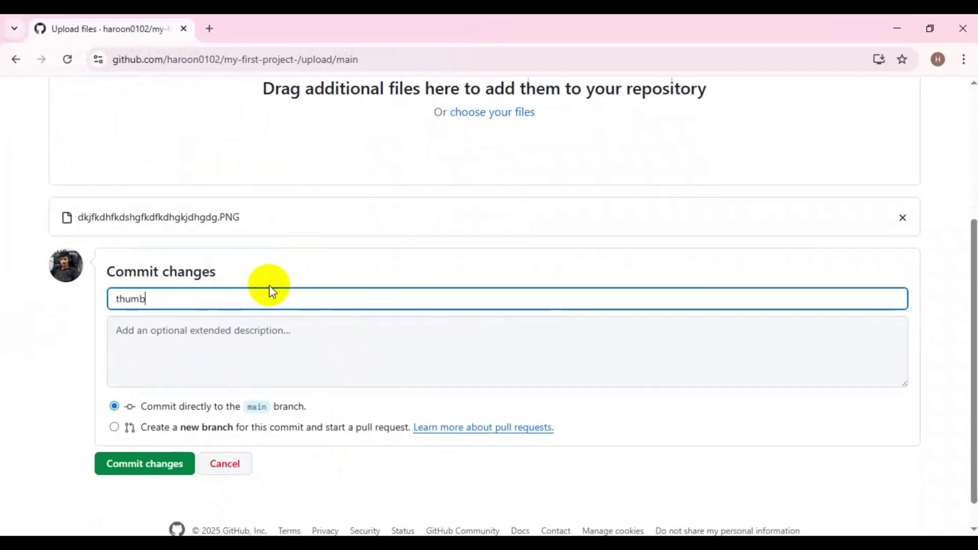
type("nail")
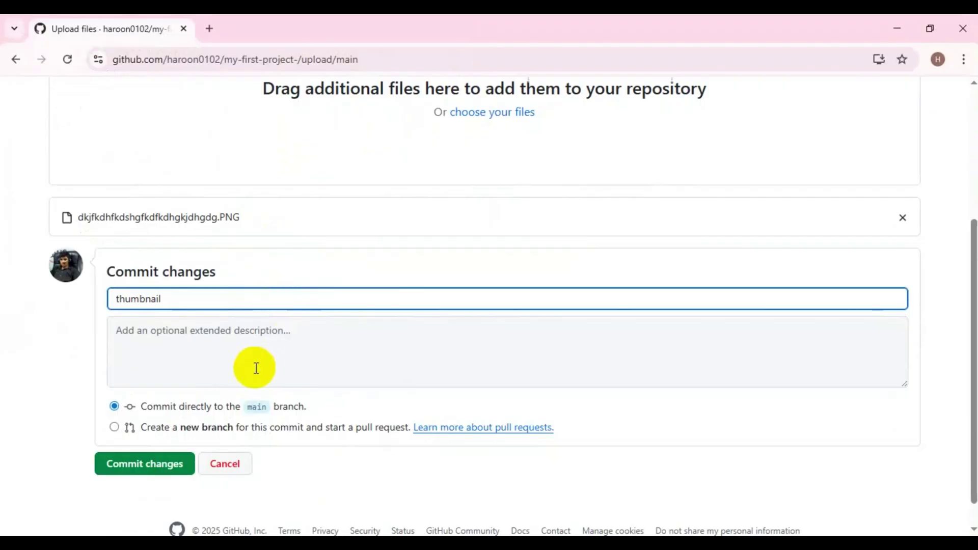
scroll(255, 367, "down", 1)
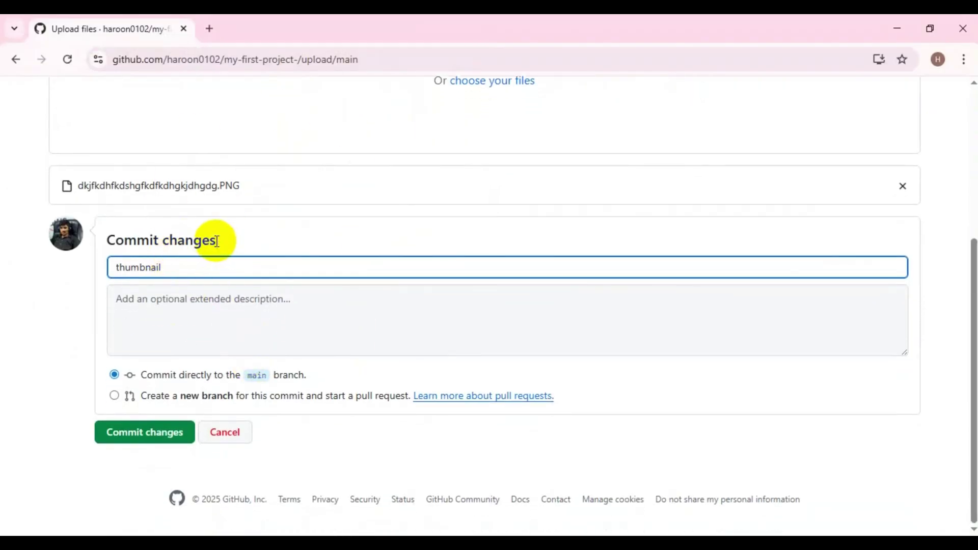
left_click_drag(216, 241, 111, 242)
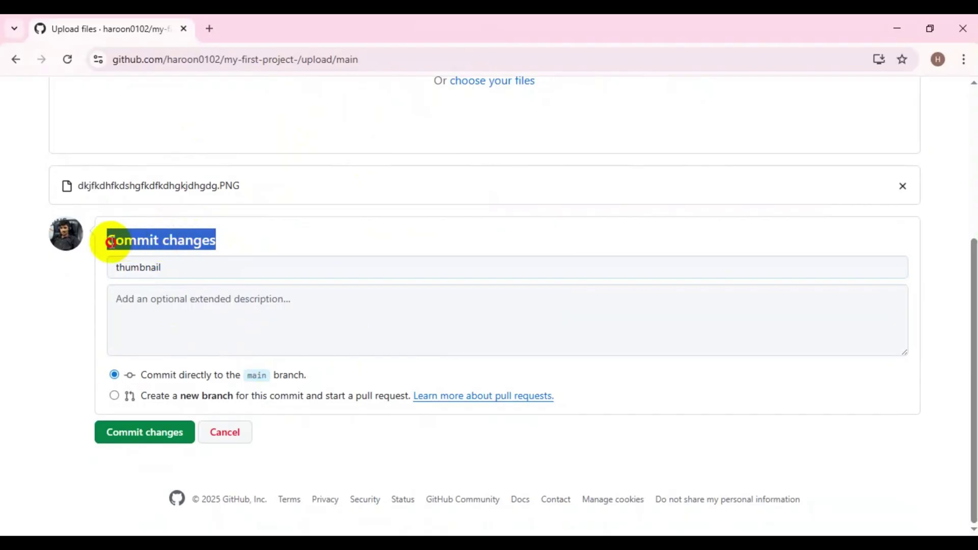
left_click(276, 239)
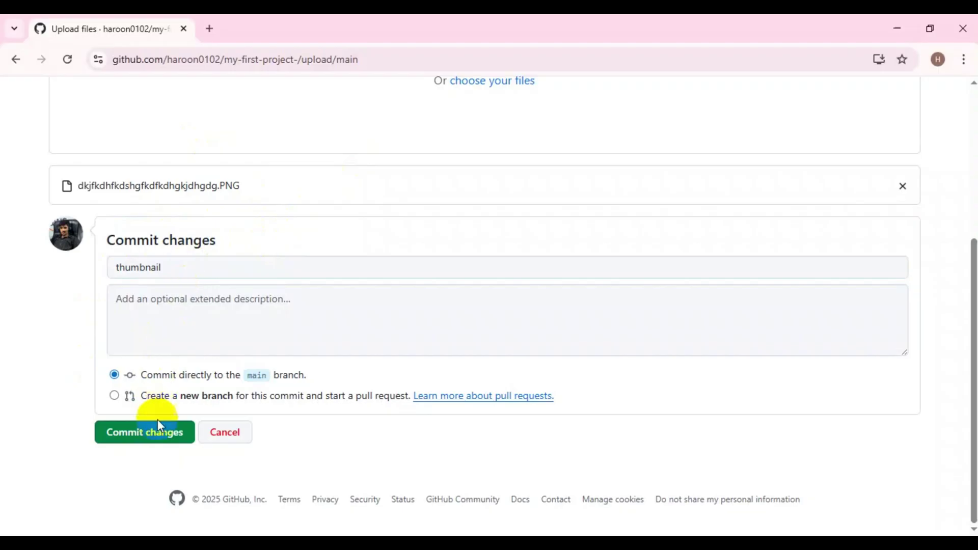
left_click(157, 436)
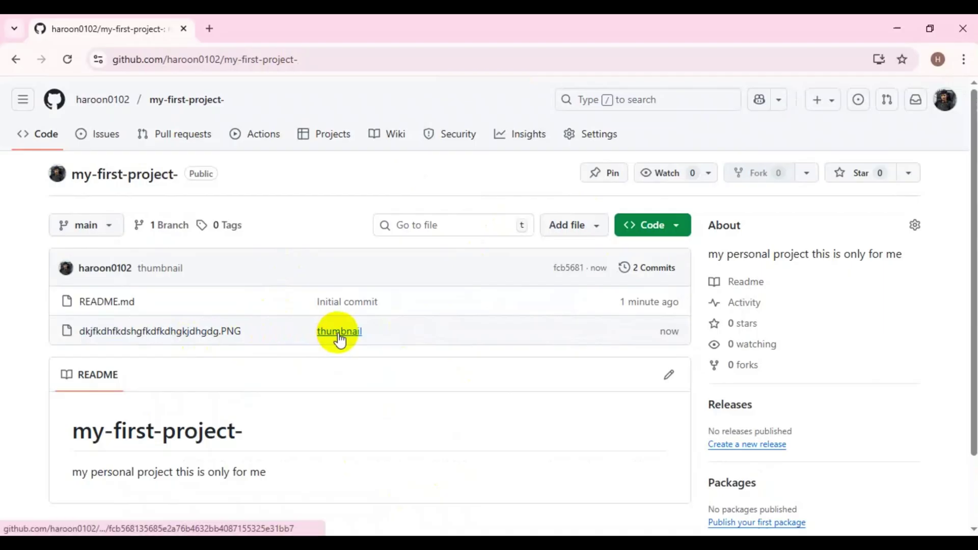
View the uploaded PNG image in the repository and return to the repository's main page
left_click(199, 334)
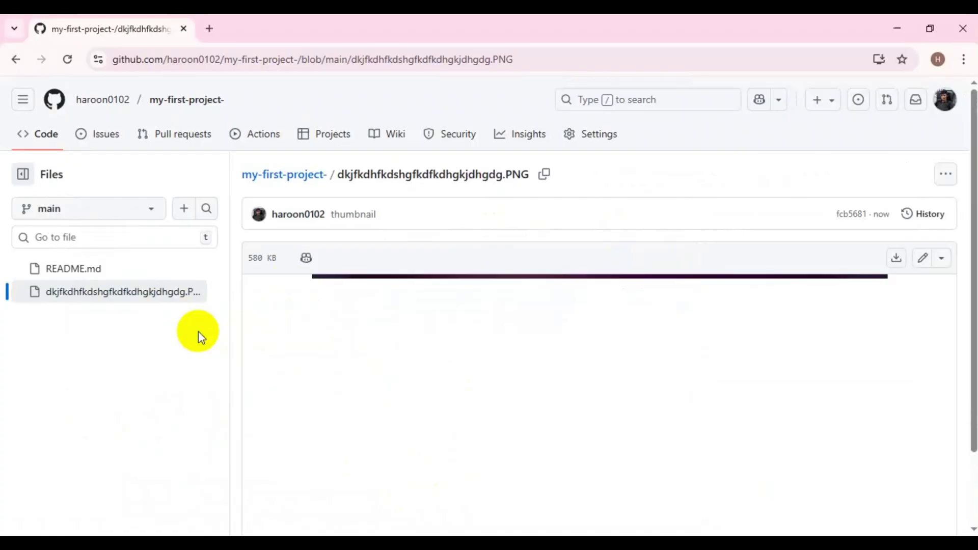
scroll(503, 378, "down", 2)
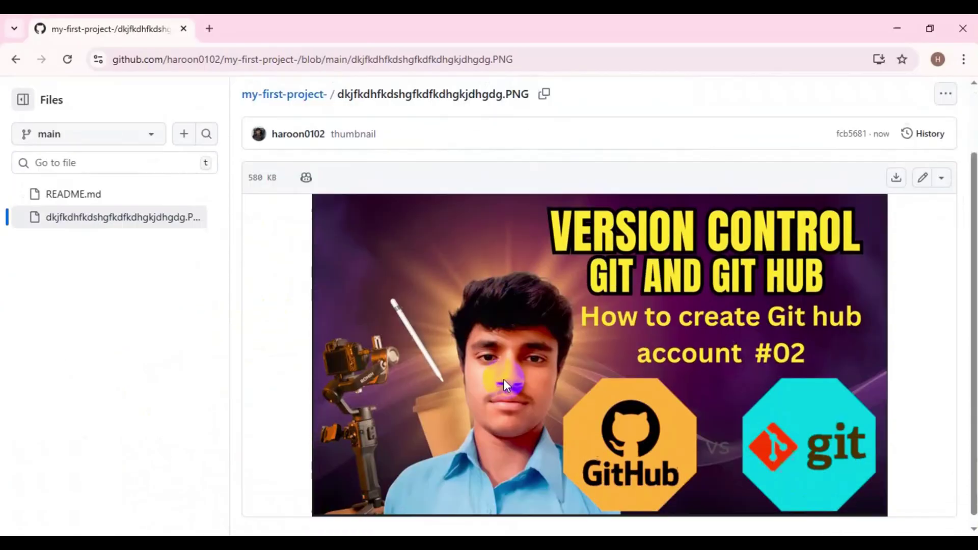
scroll(503, 378, "up", 2)
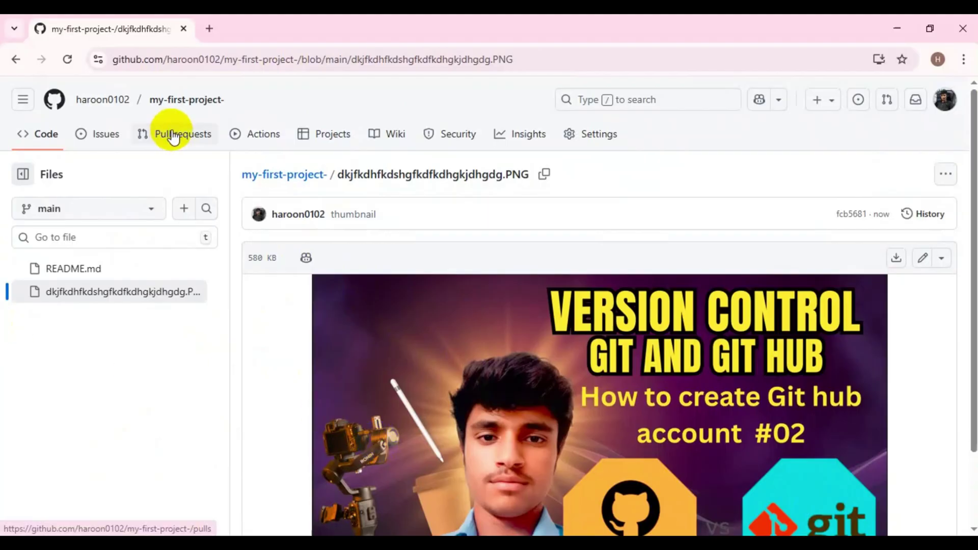
left_click(189, 108)
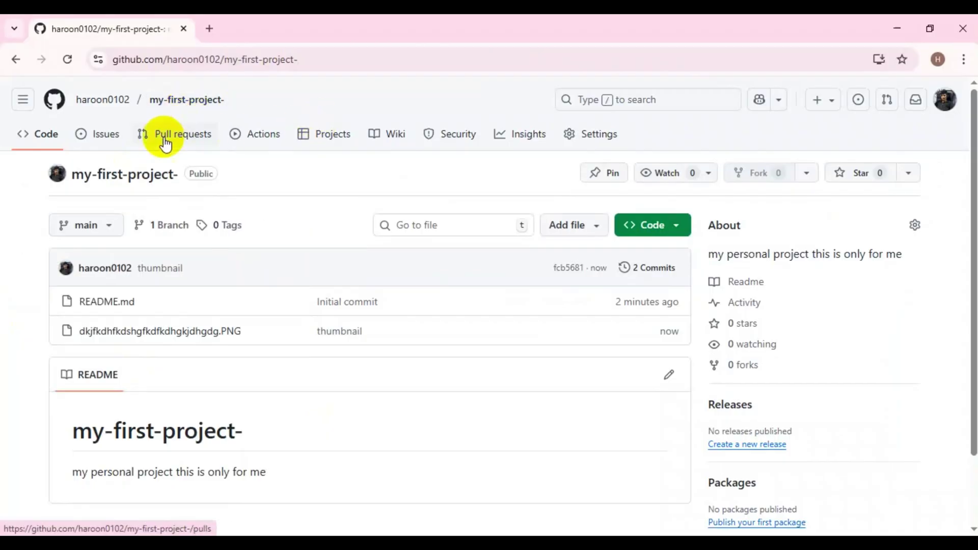
Open the repository's settings and examine the Danger Zone, including the options for changing visibility
left_click(602, 140)
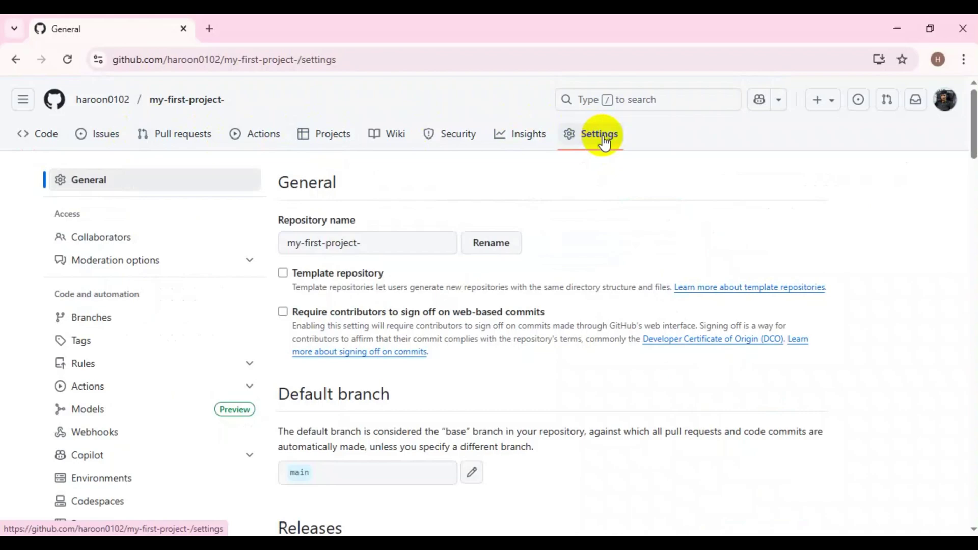
scroll(602, 226, "down", 15)
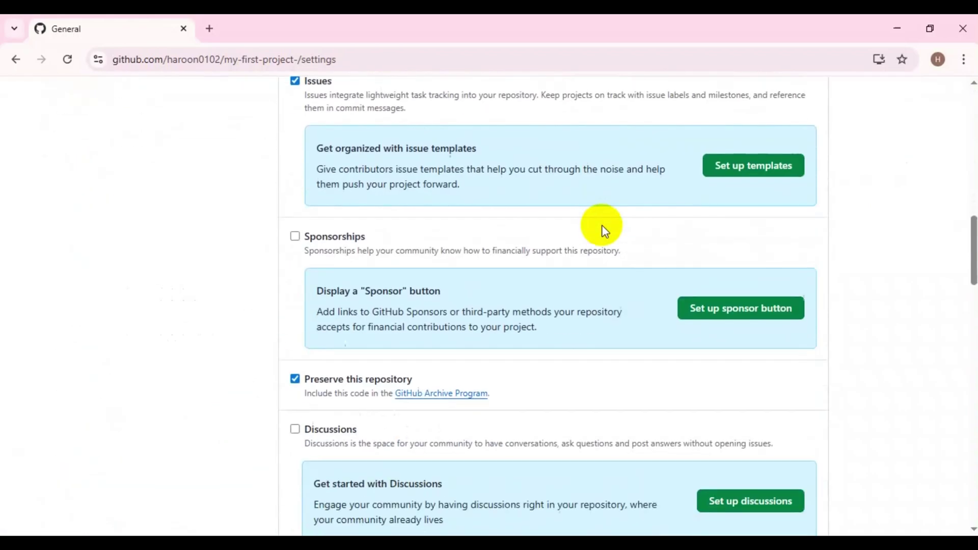
scroll(602, 228, "down", 20)
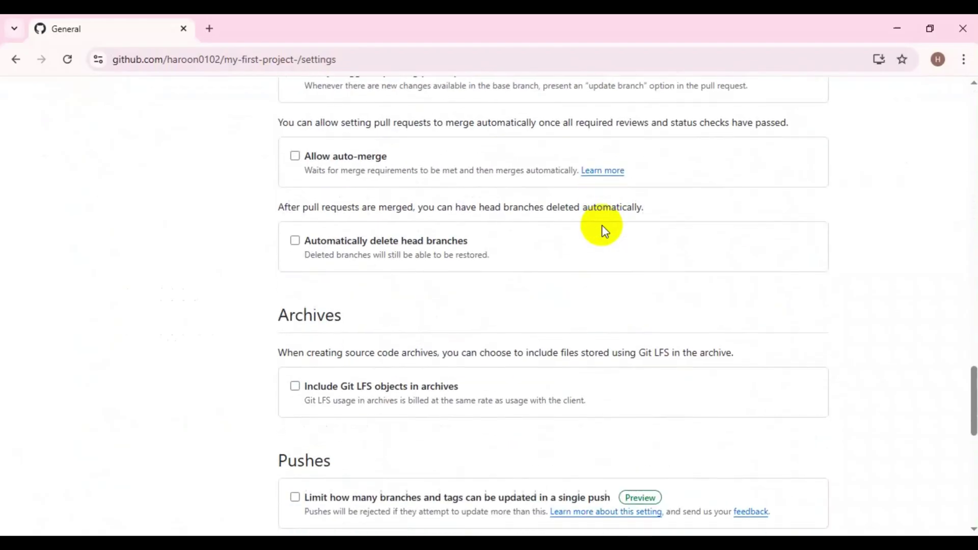
scroll(603, 229, "down", 10)
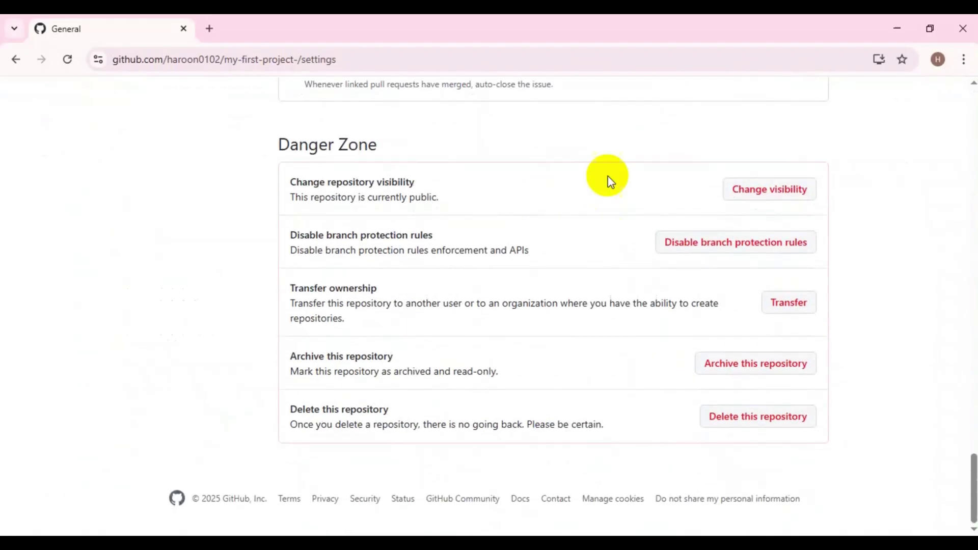
scroll(523, 164, "up", 2)
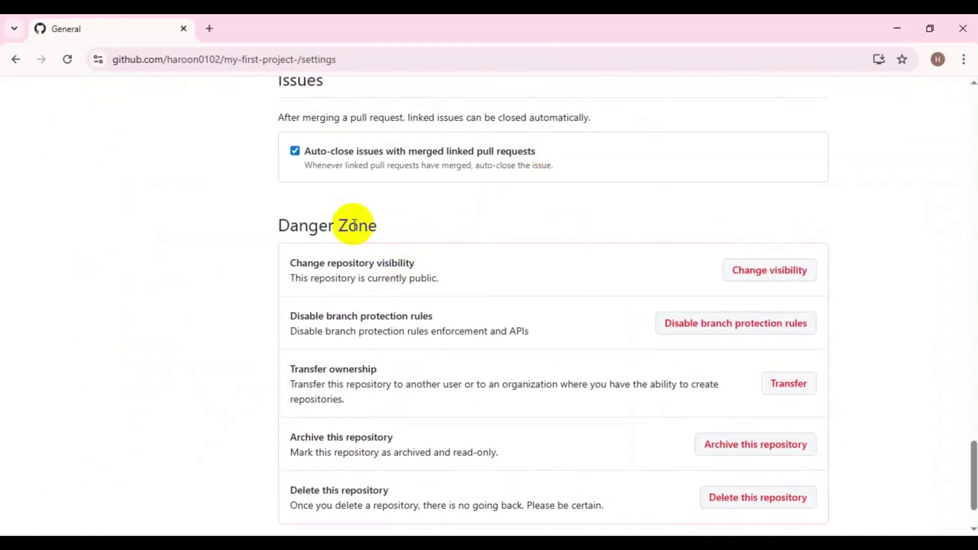
left_click(762, 271)
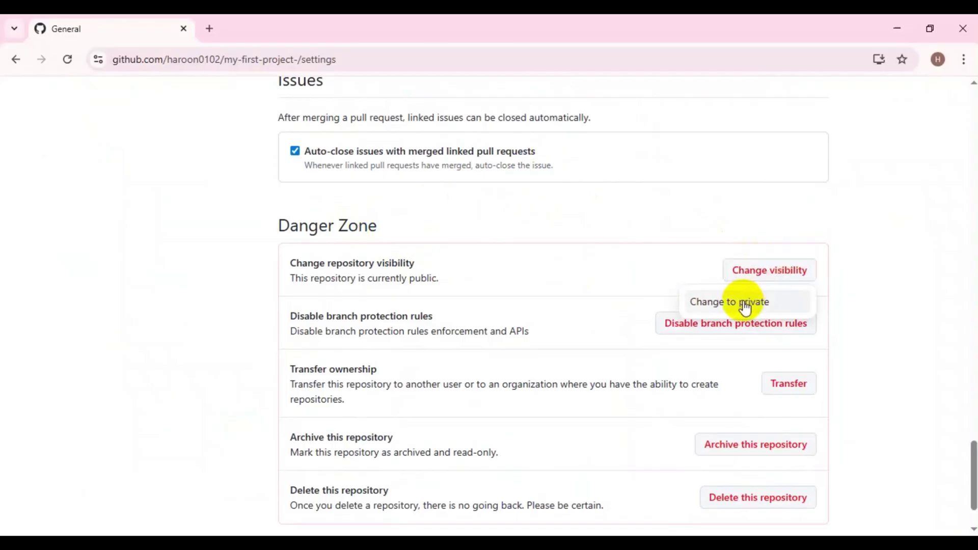
left_click(653, 265)
Request deletion of the repository, acknowledge the effects and confirm with the repository's full owner/name text
scroll(653, 266, "down", 2)
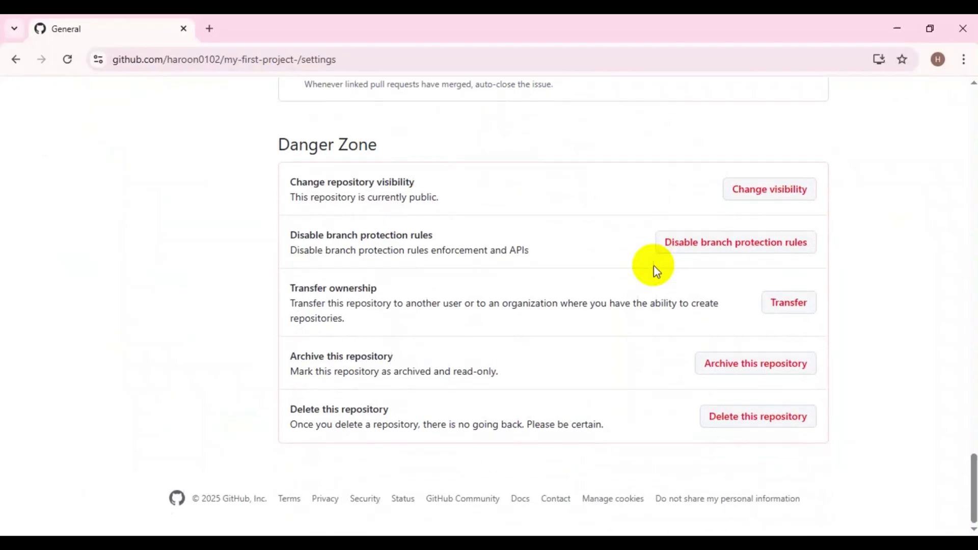
left_click(744, 416)
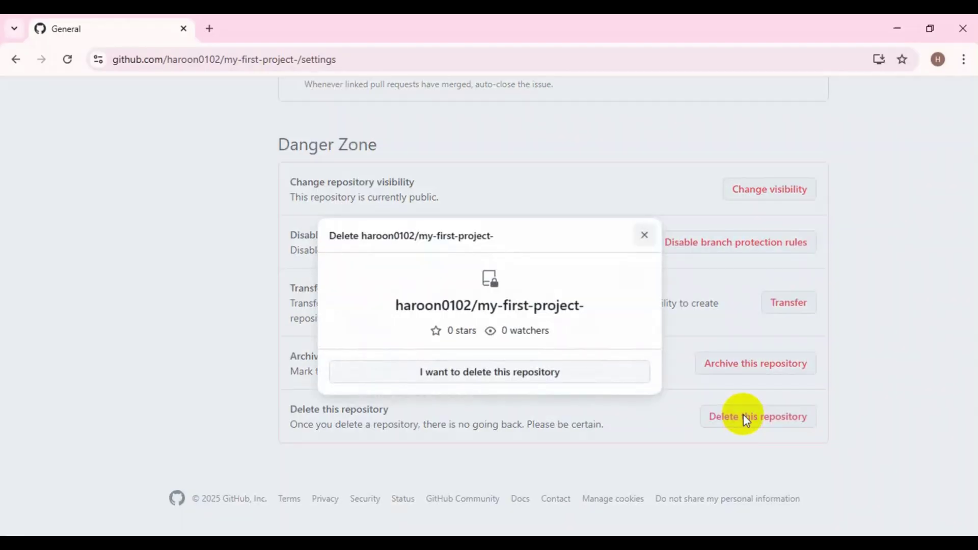
left_click(484, 368)
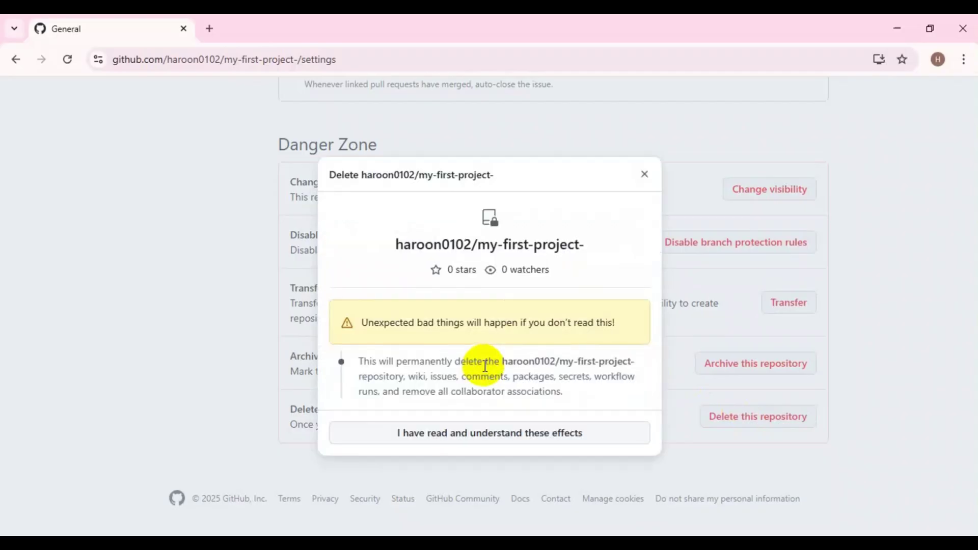
left_click(492, 435)
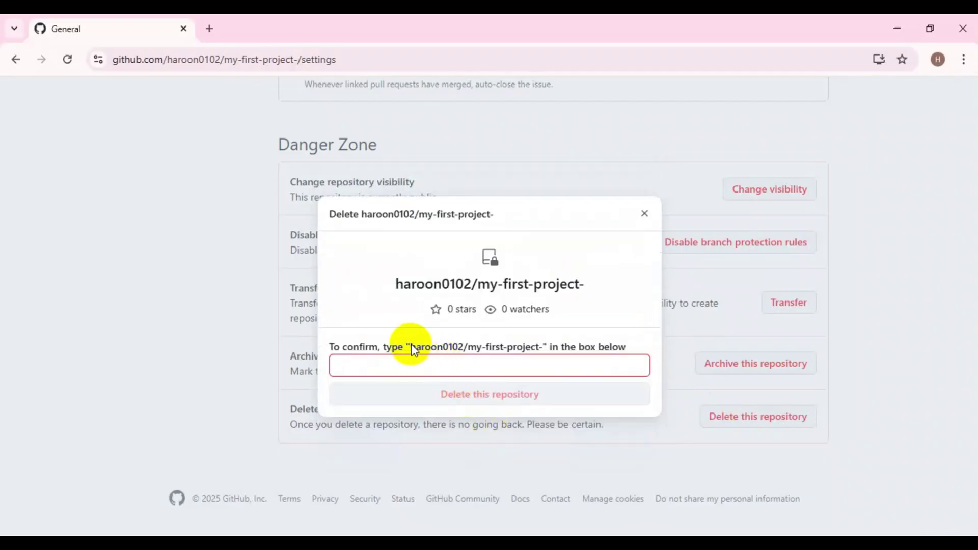
left_click_drag(411, 344, 543, 344)
key("ctrl+c")
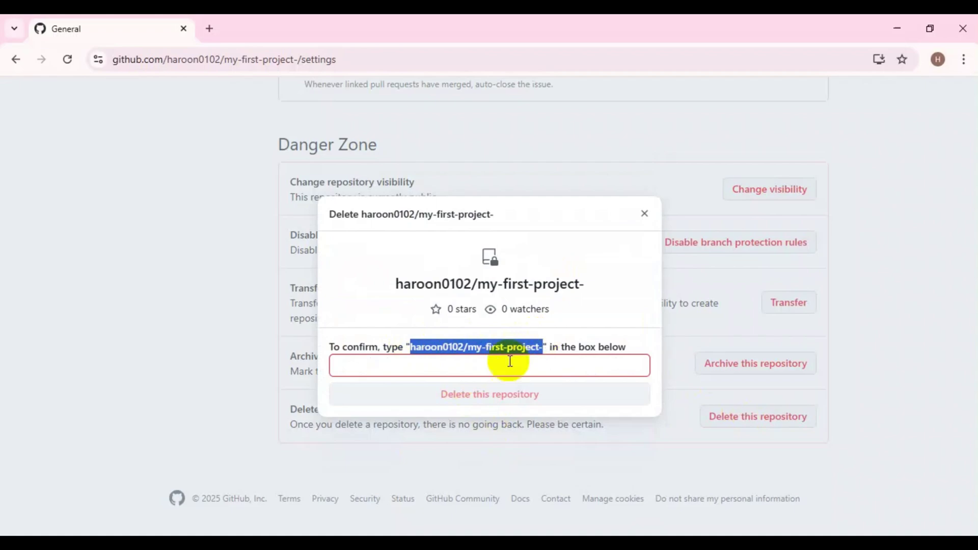
left_click(479, 366)
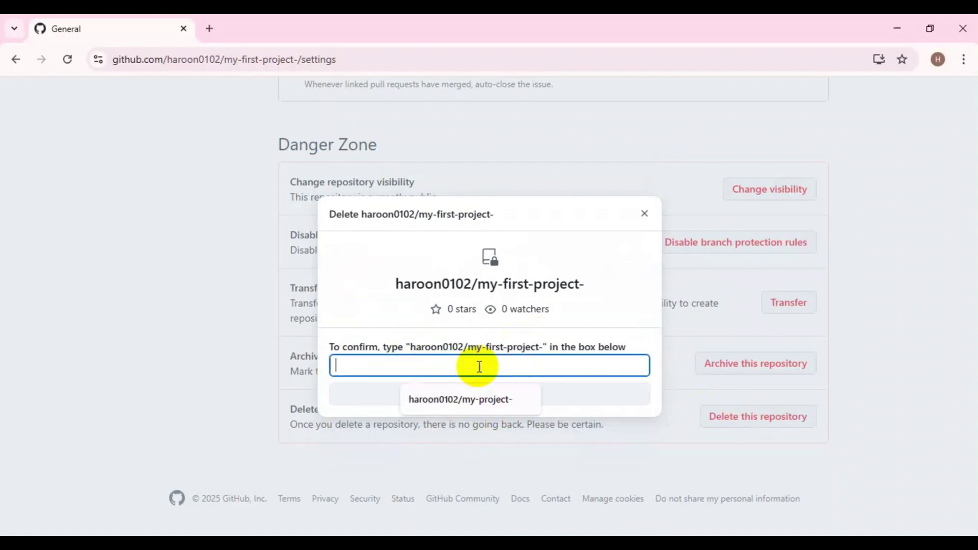
key("ctrl+v")
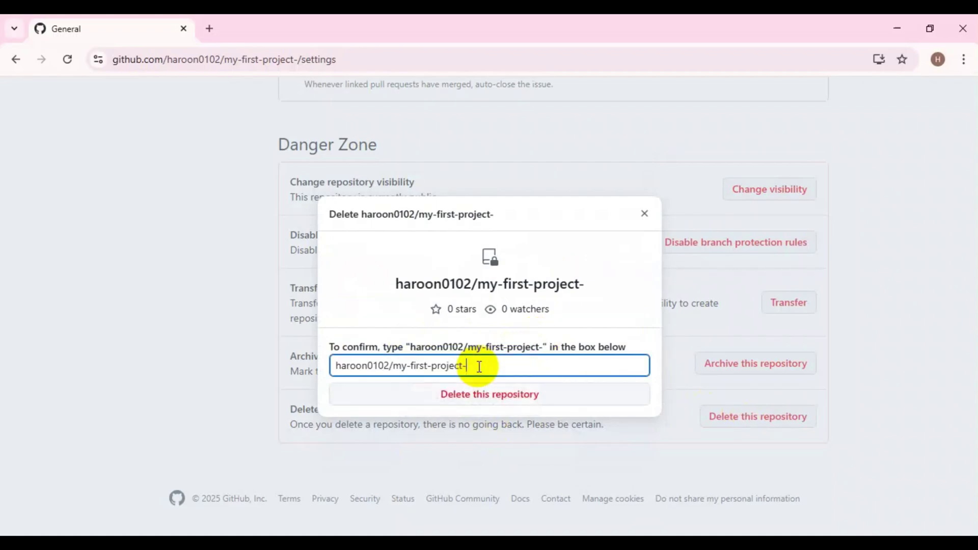
left_click(498, 397)
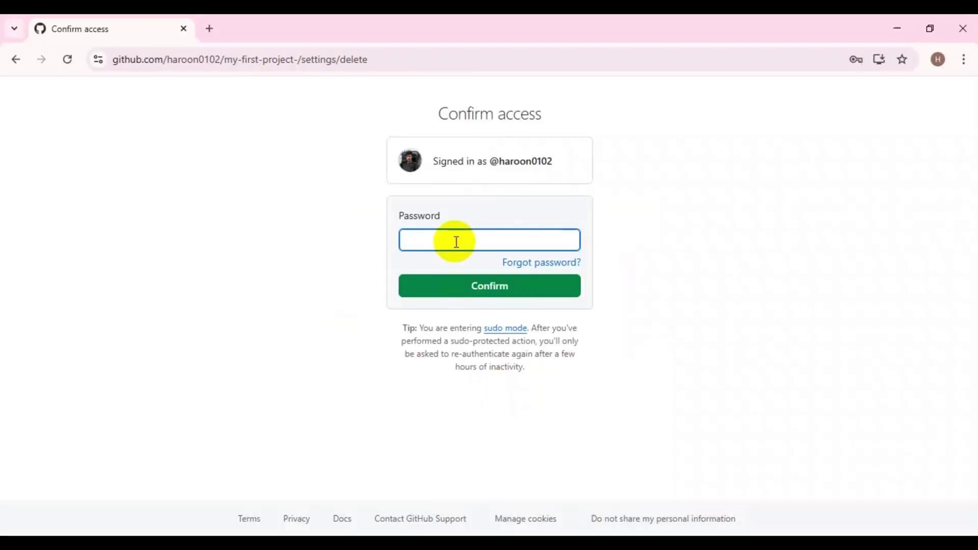
Enter the account password to authorize the repository's deletion, and reload the list of repositories
left_click(453, 242)
type("••••••")
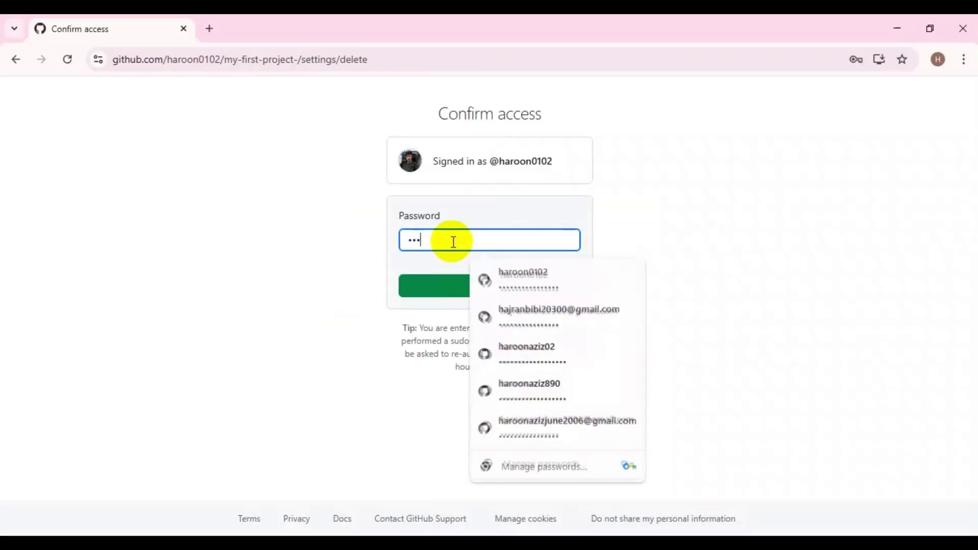
type("•••••••")
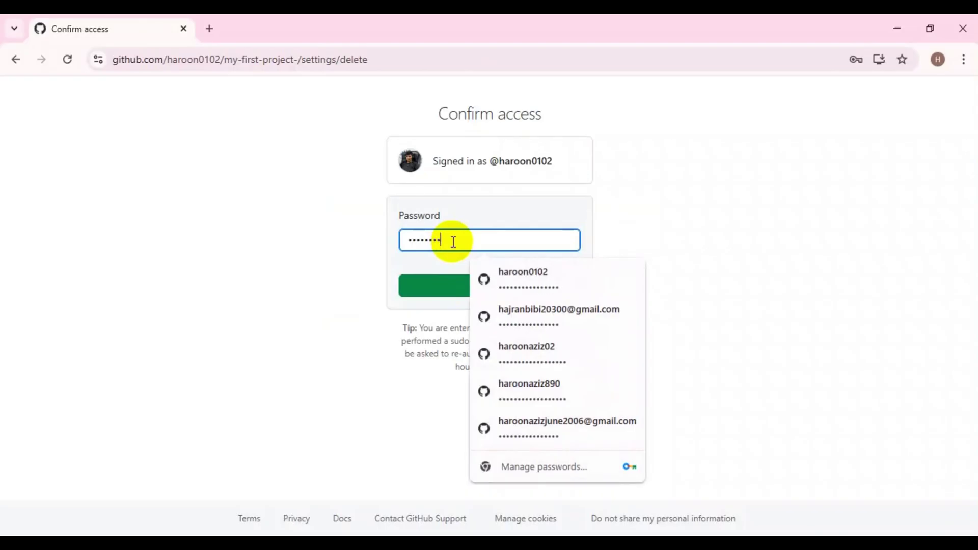
type("•••")
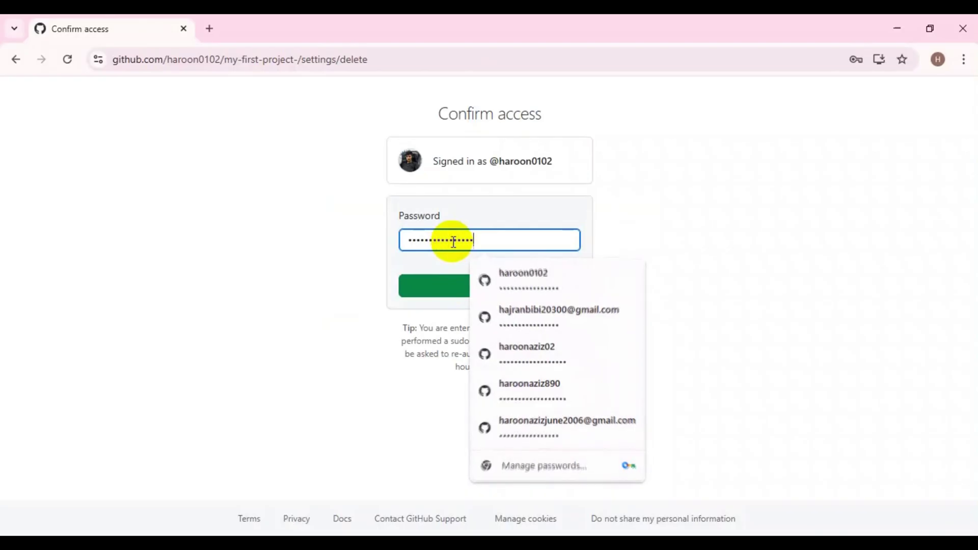
left_click(448, 286)
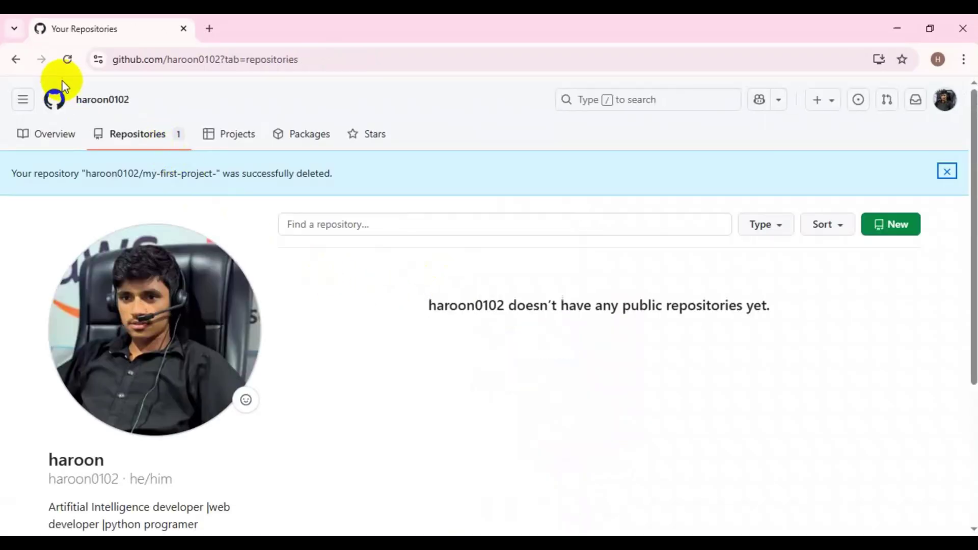
left_click(68, 61)
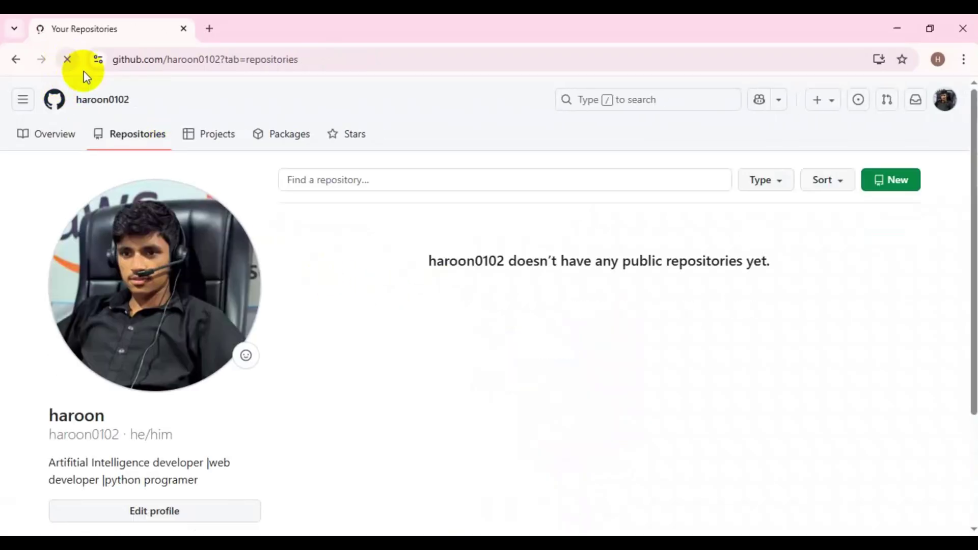